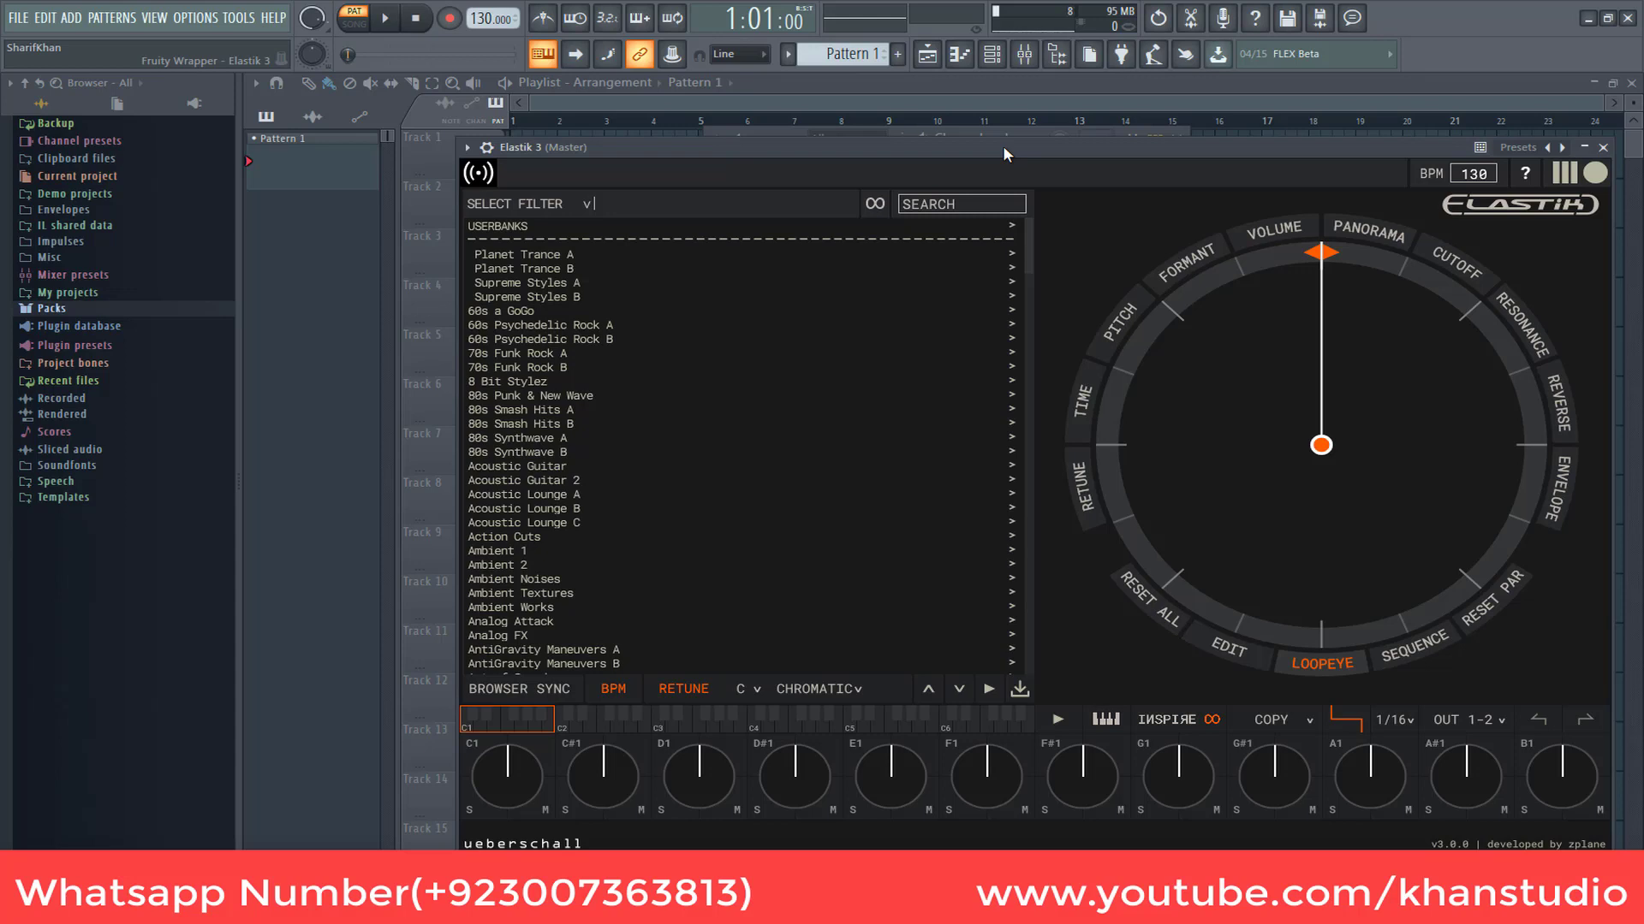
drag(1003, 146, 977, 324)
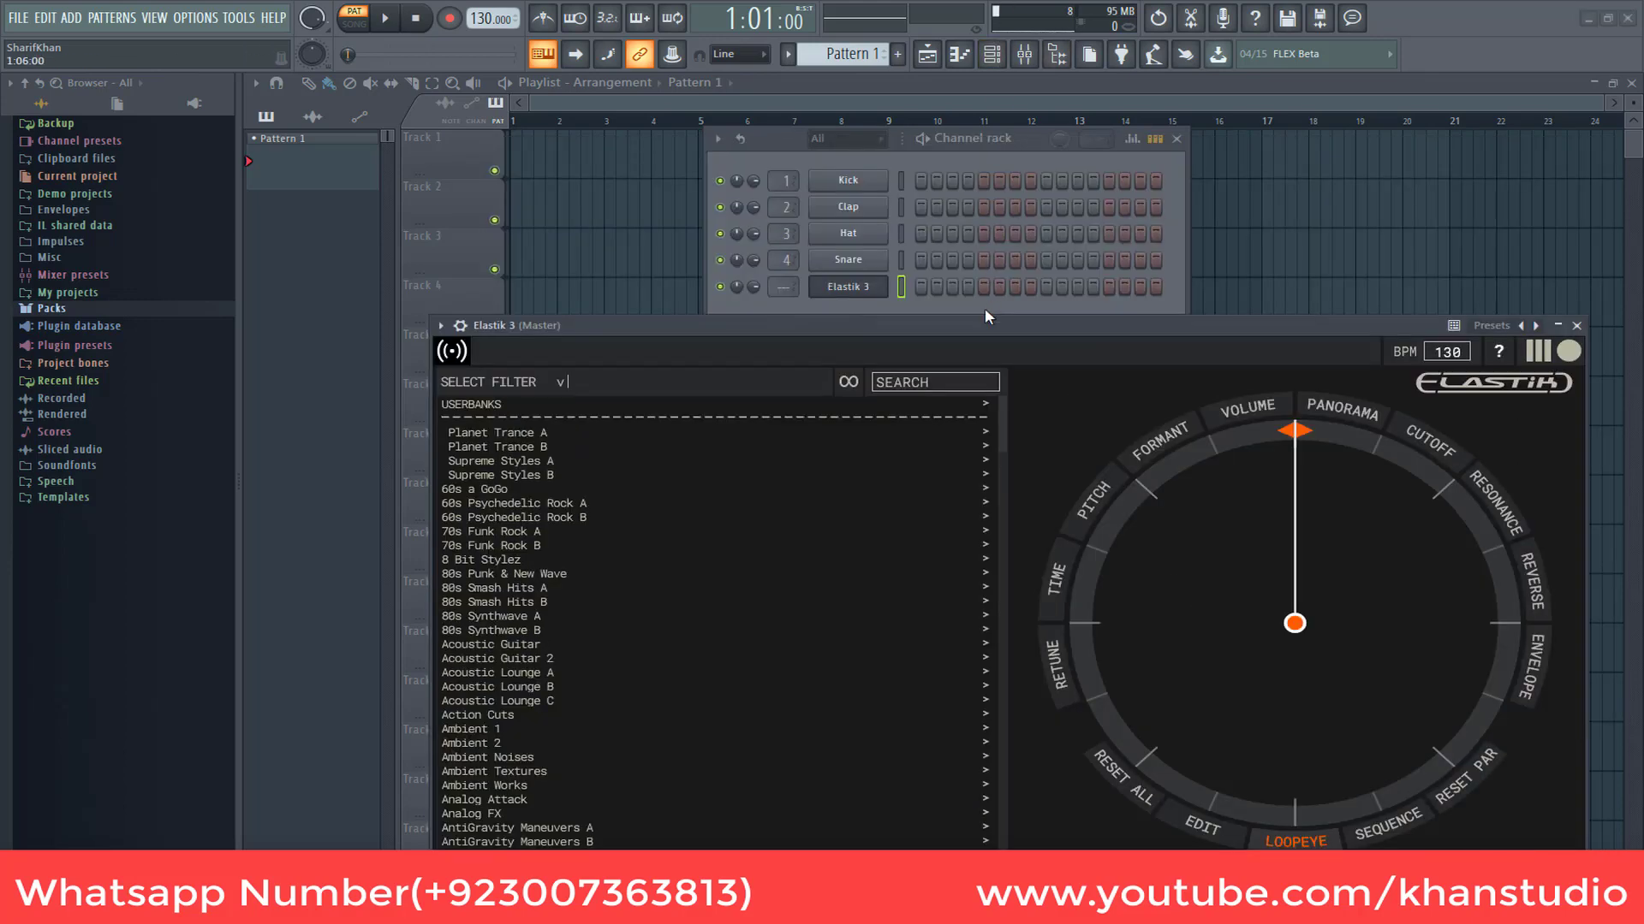
drag(978, 323, 1004, 147)
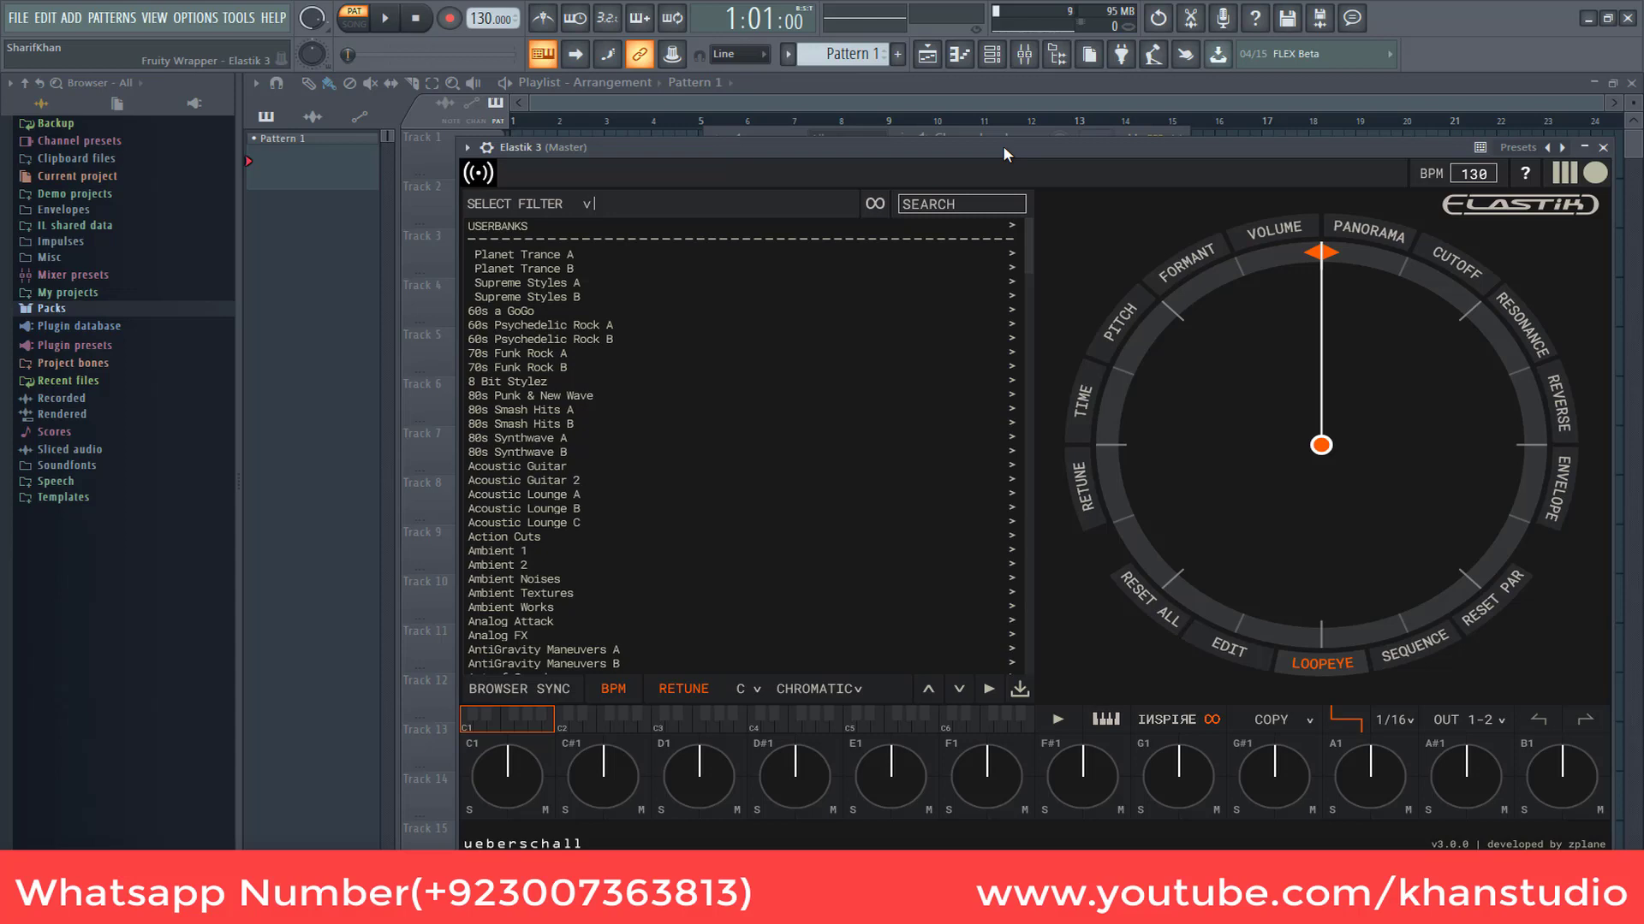
drag(1004, 147, 950, 137)
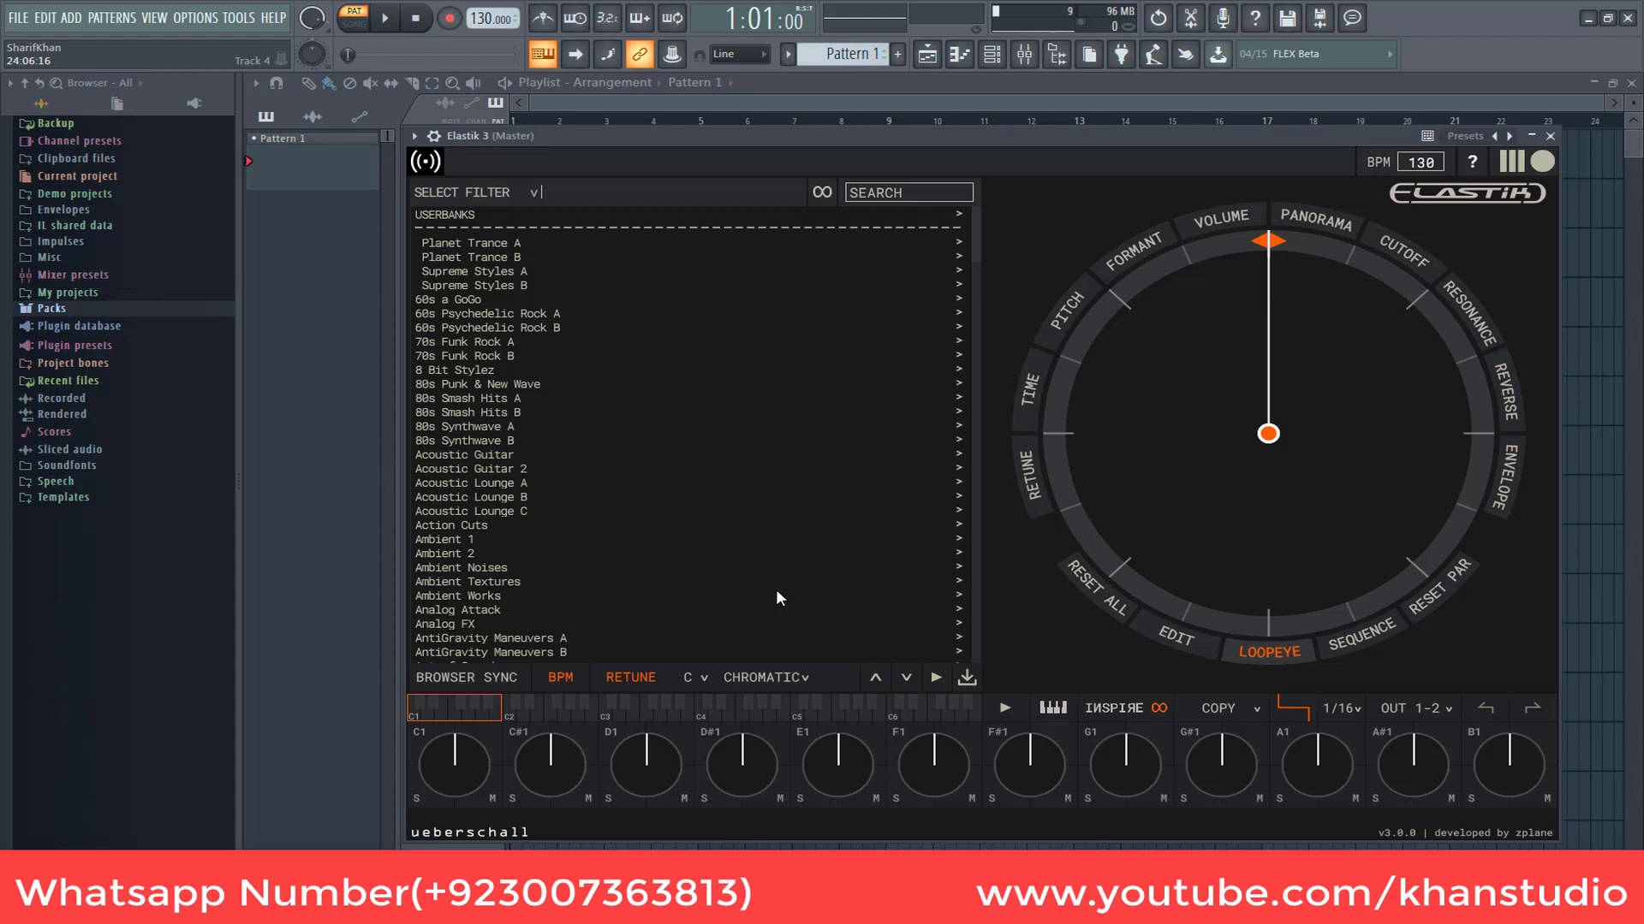
drag(926, 137, 948, 171)
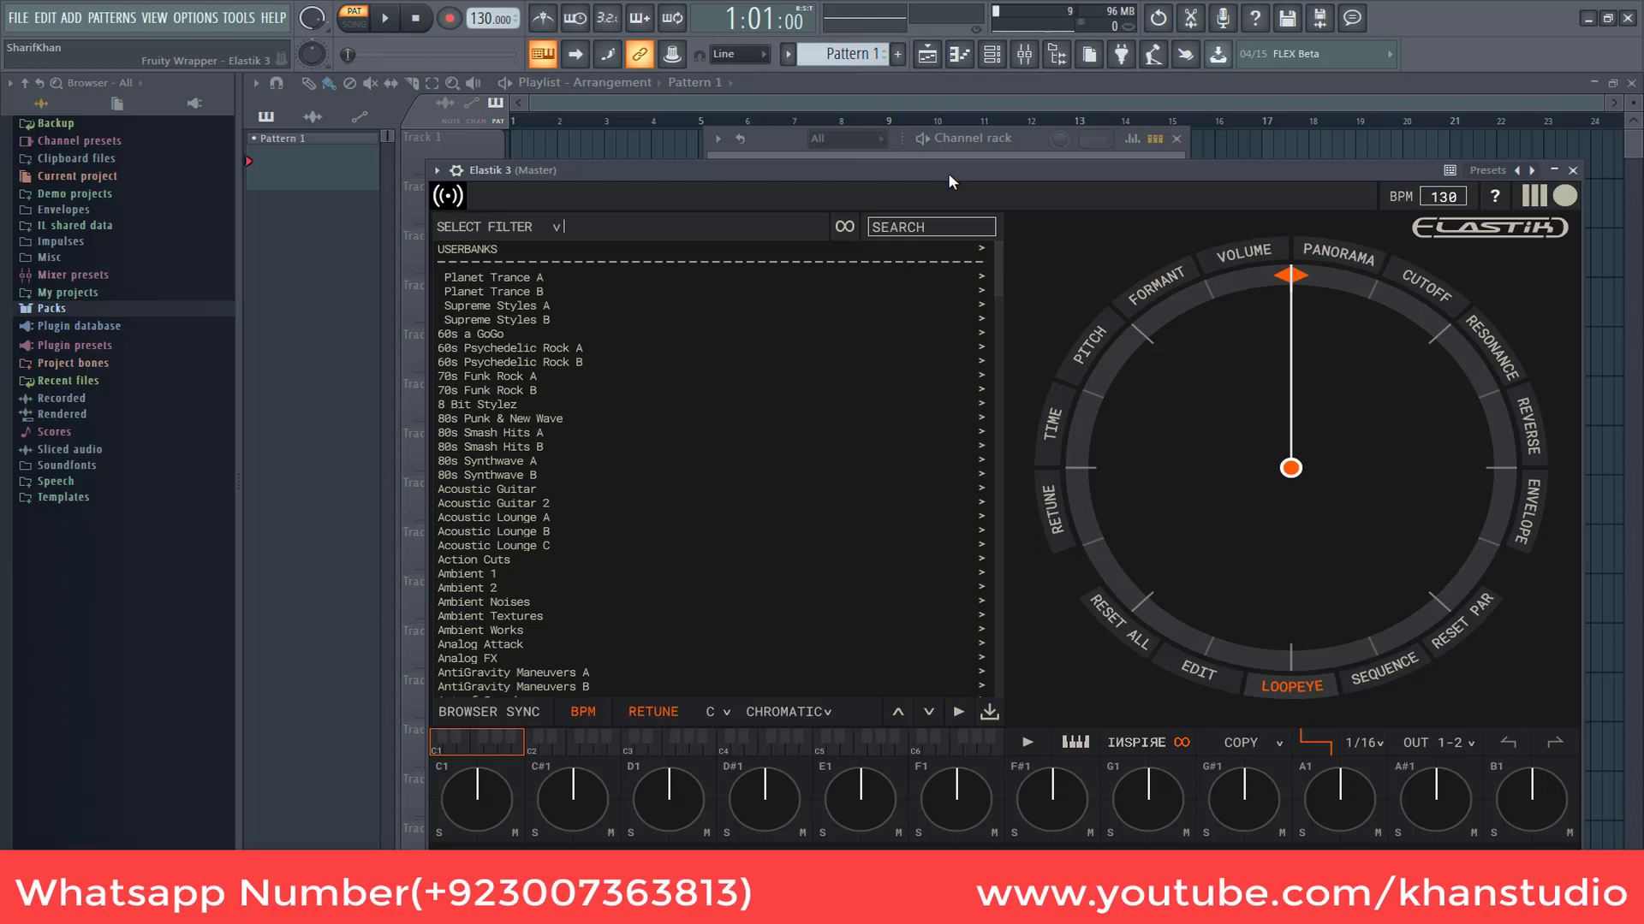
drag(948, 173, 943, 122)
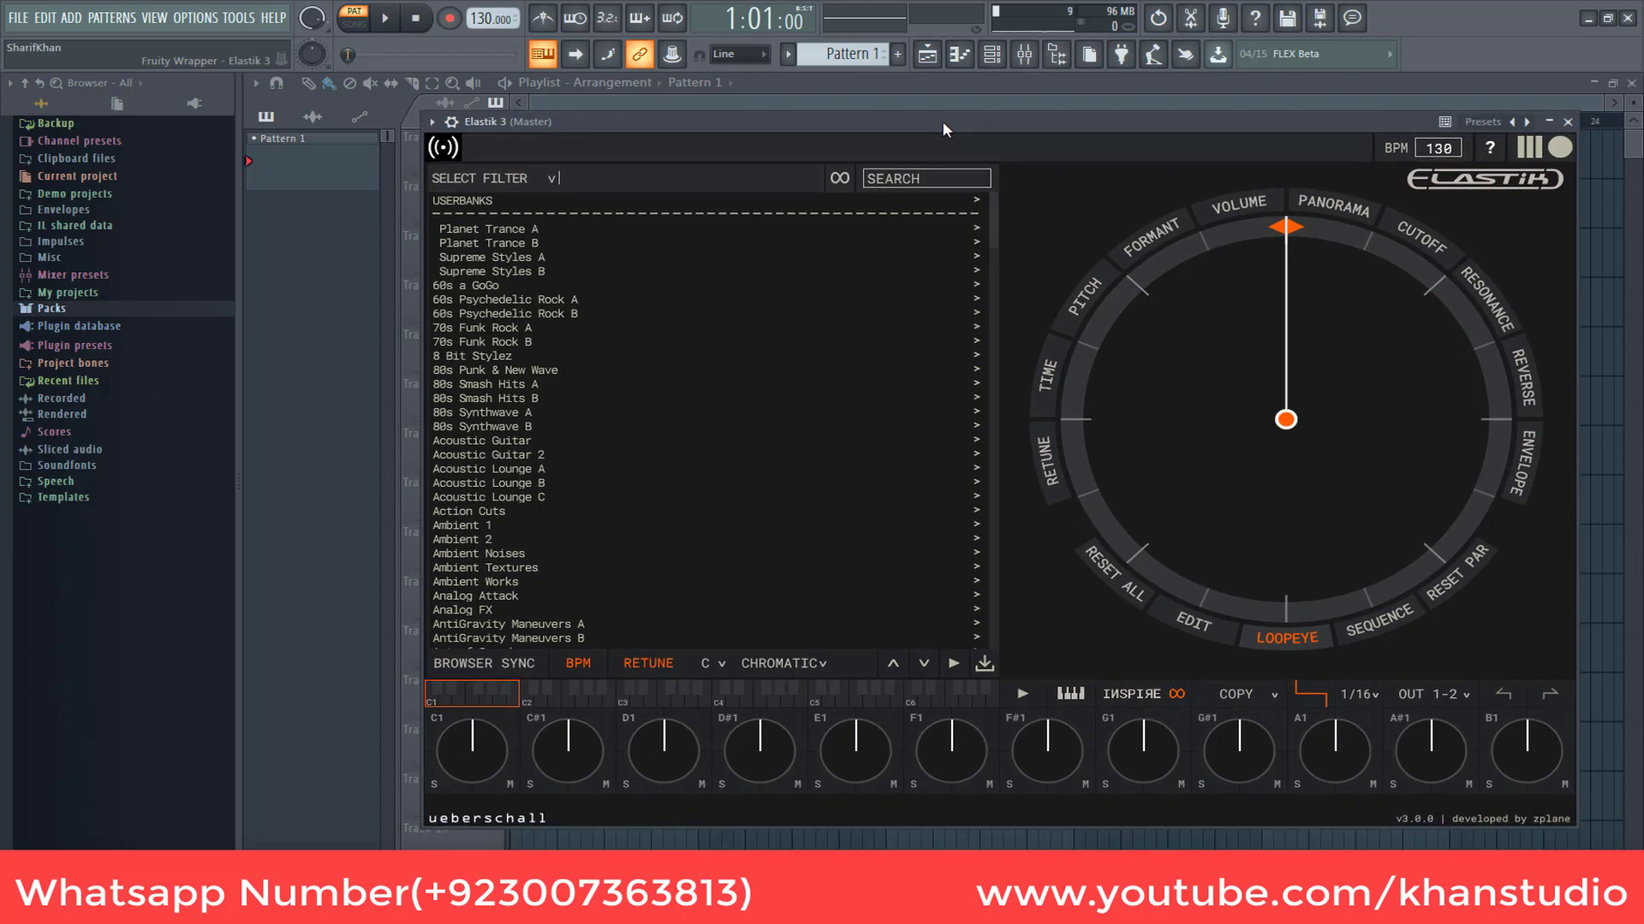
drag(942, 121, 958, 152)
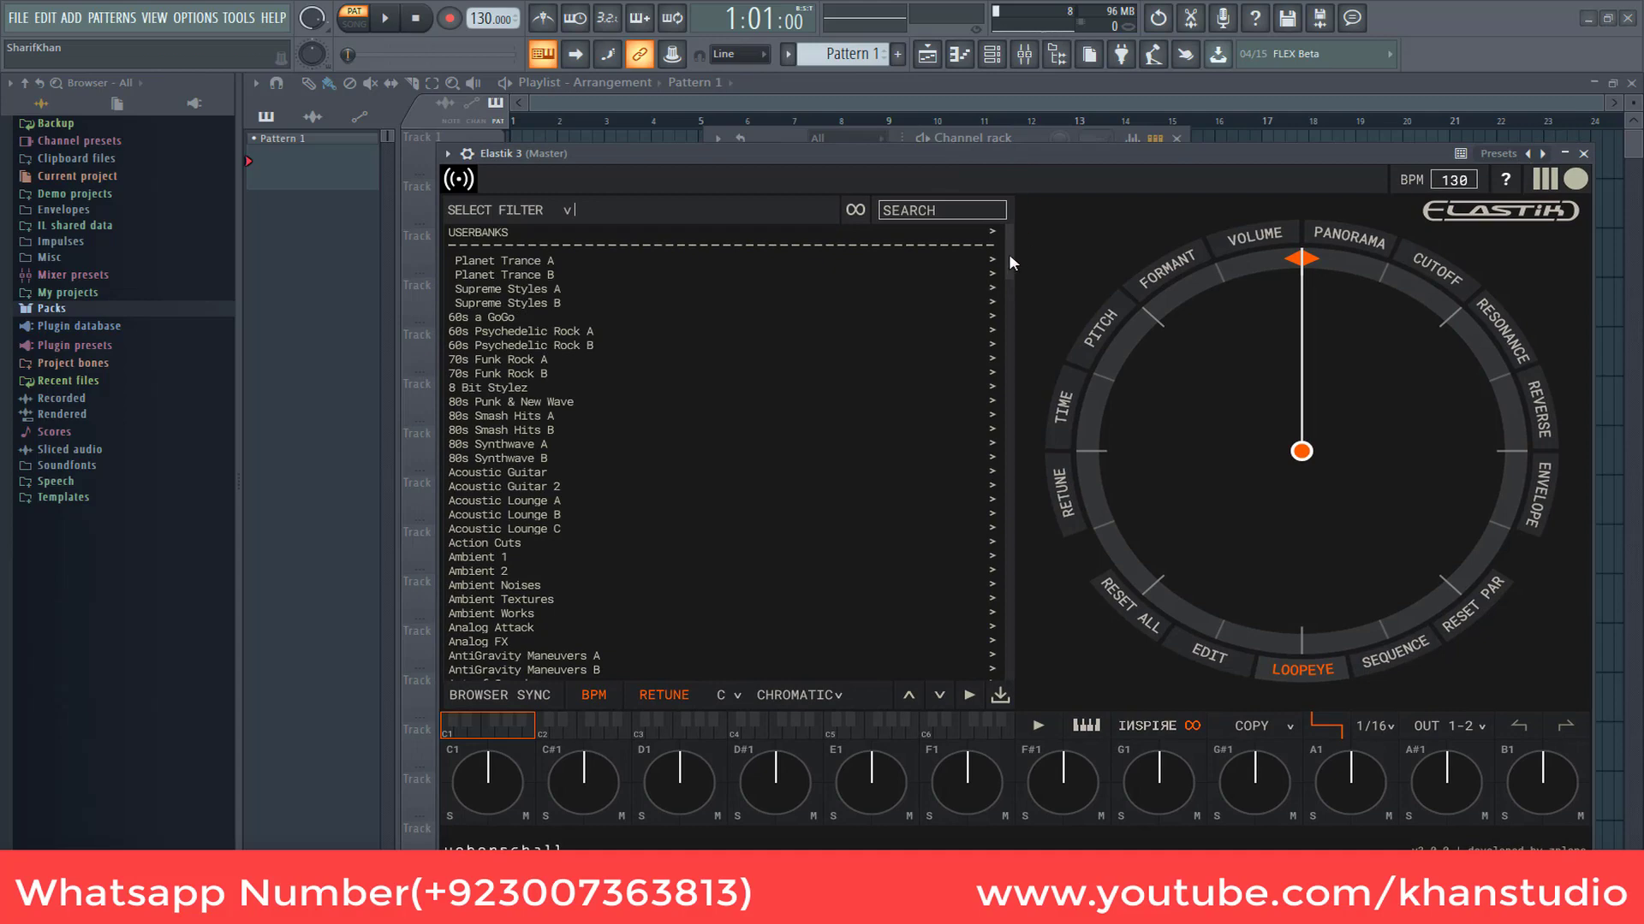
mouse_move(1010, 257)
mouse_down()
mouse_move(1014, 672)
mouse_move(1033, 266)
mouse_up()
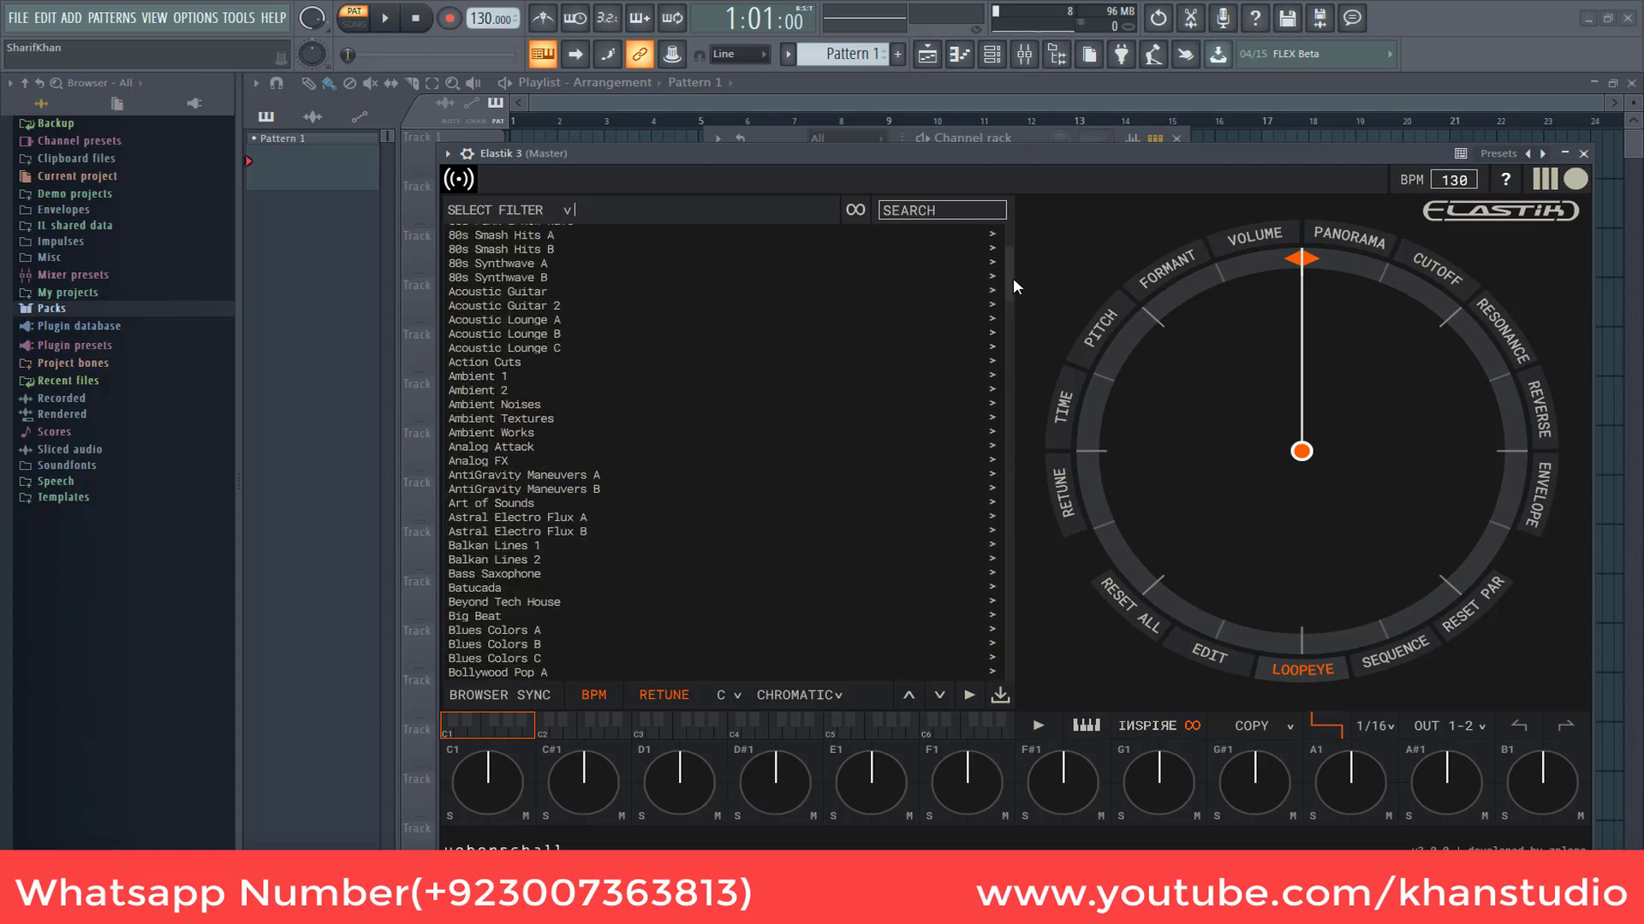
drag(1015, 286, 1019, 251)
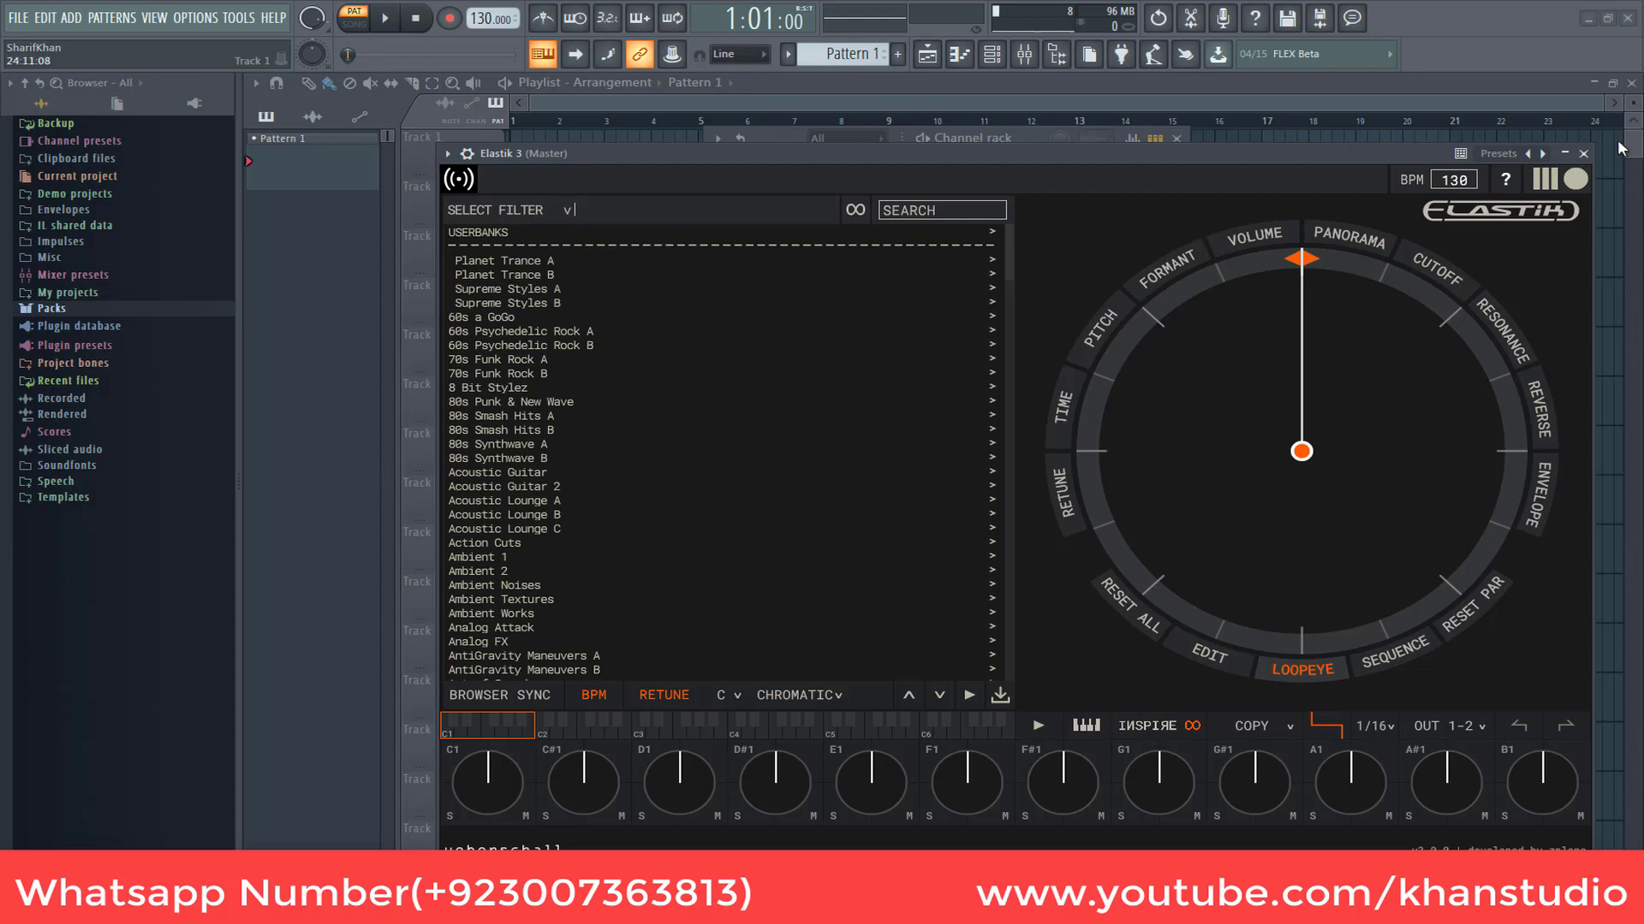
- From Planet Trance A > Beautiful RMX 133 c > 01 Beautiful RMX Intro, load the 05pad133 loop onto C1 and the 04pad133 loop onto C#1
click(515, 262)
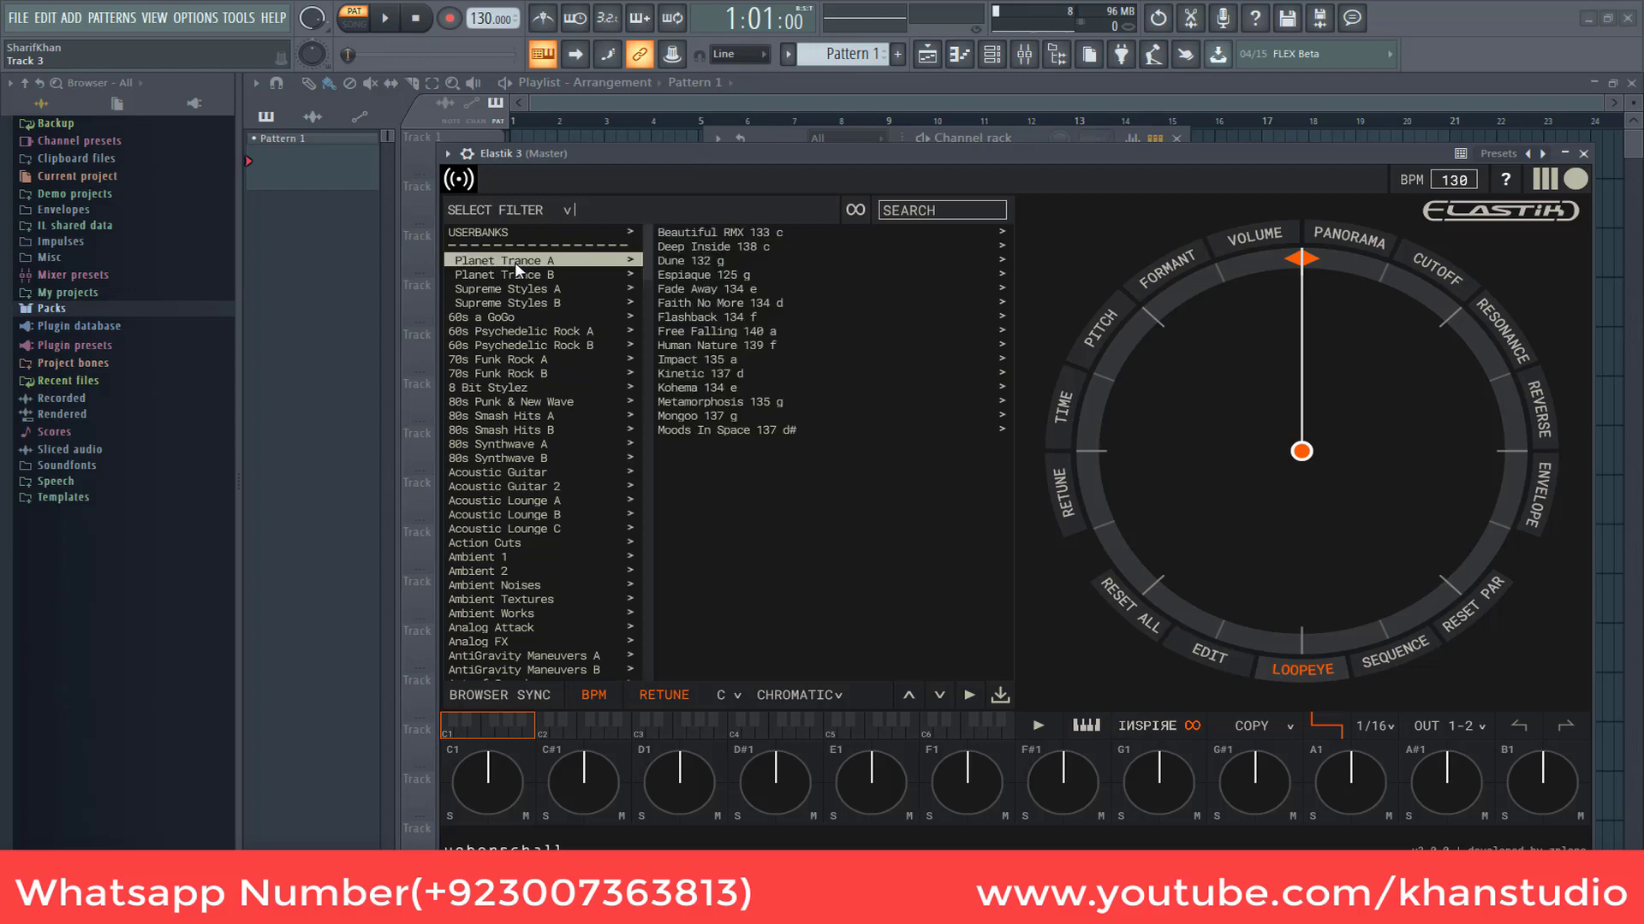
click(717, 231)
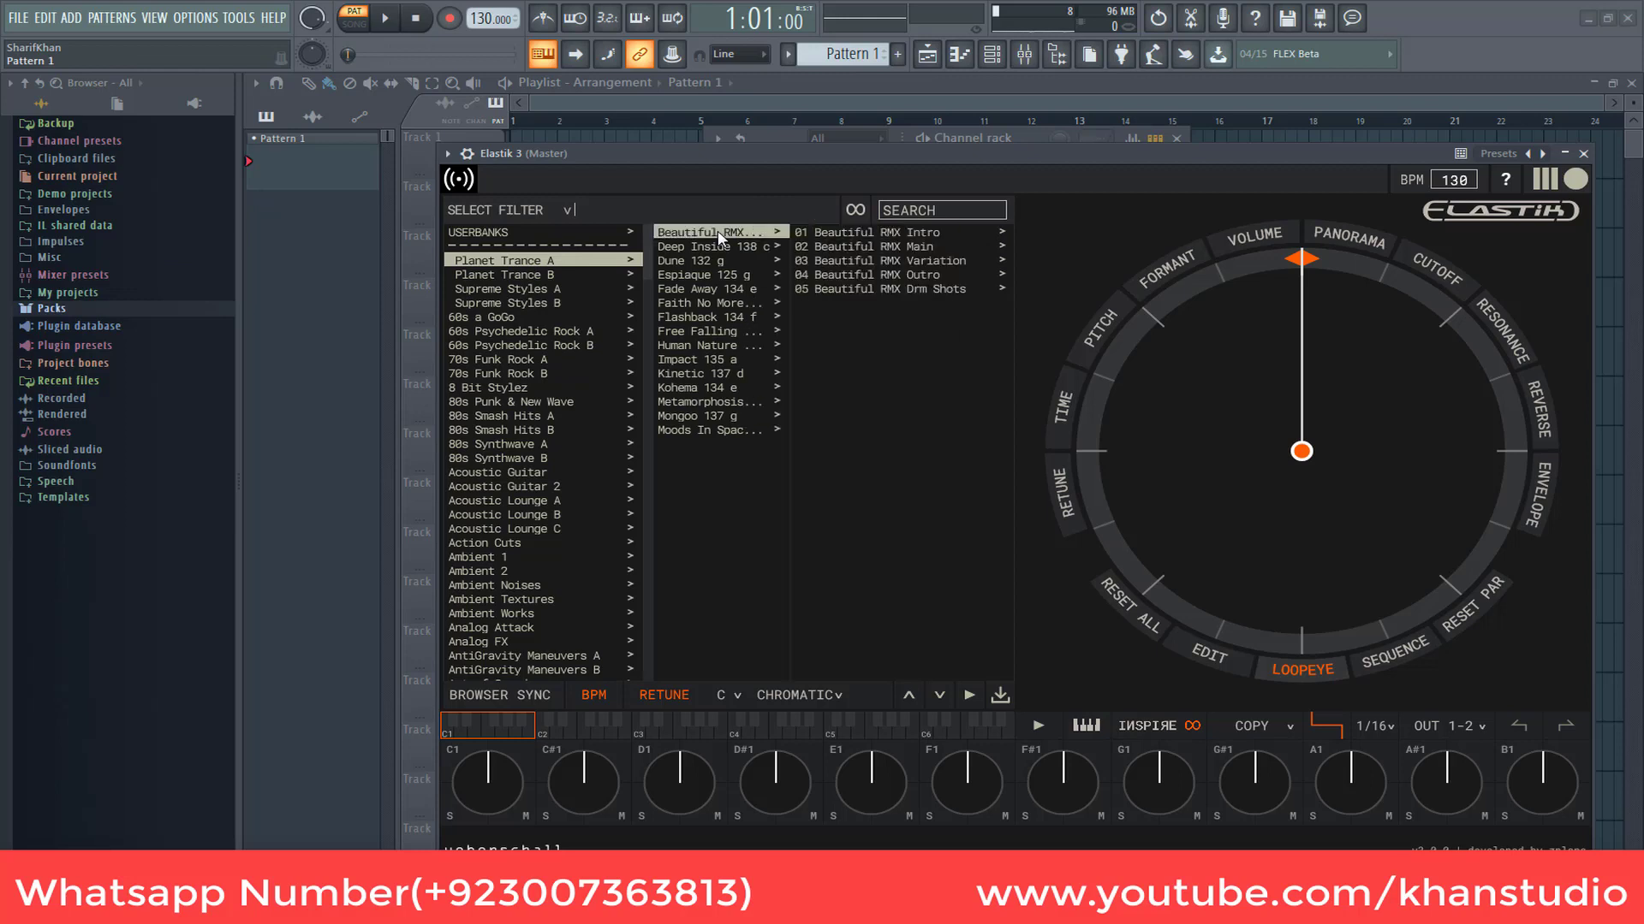
click(905, 233)
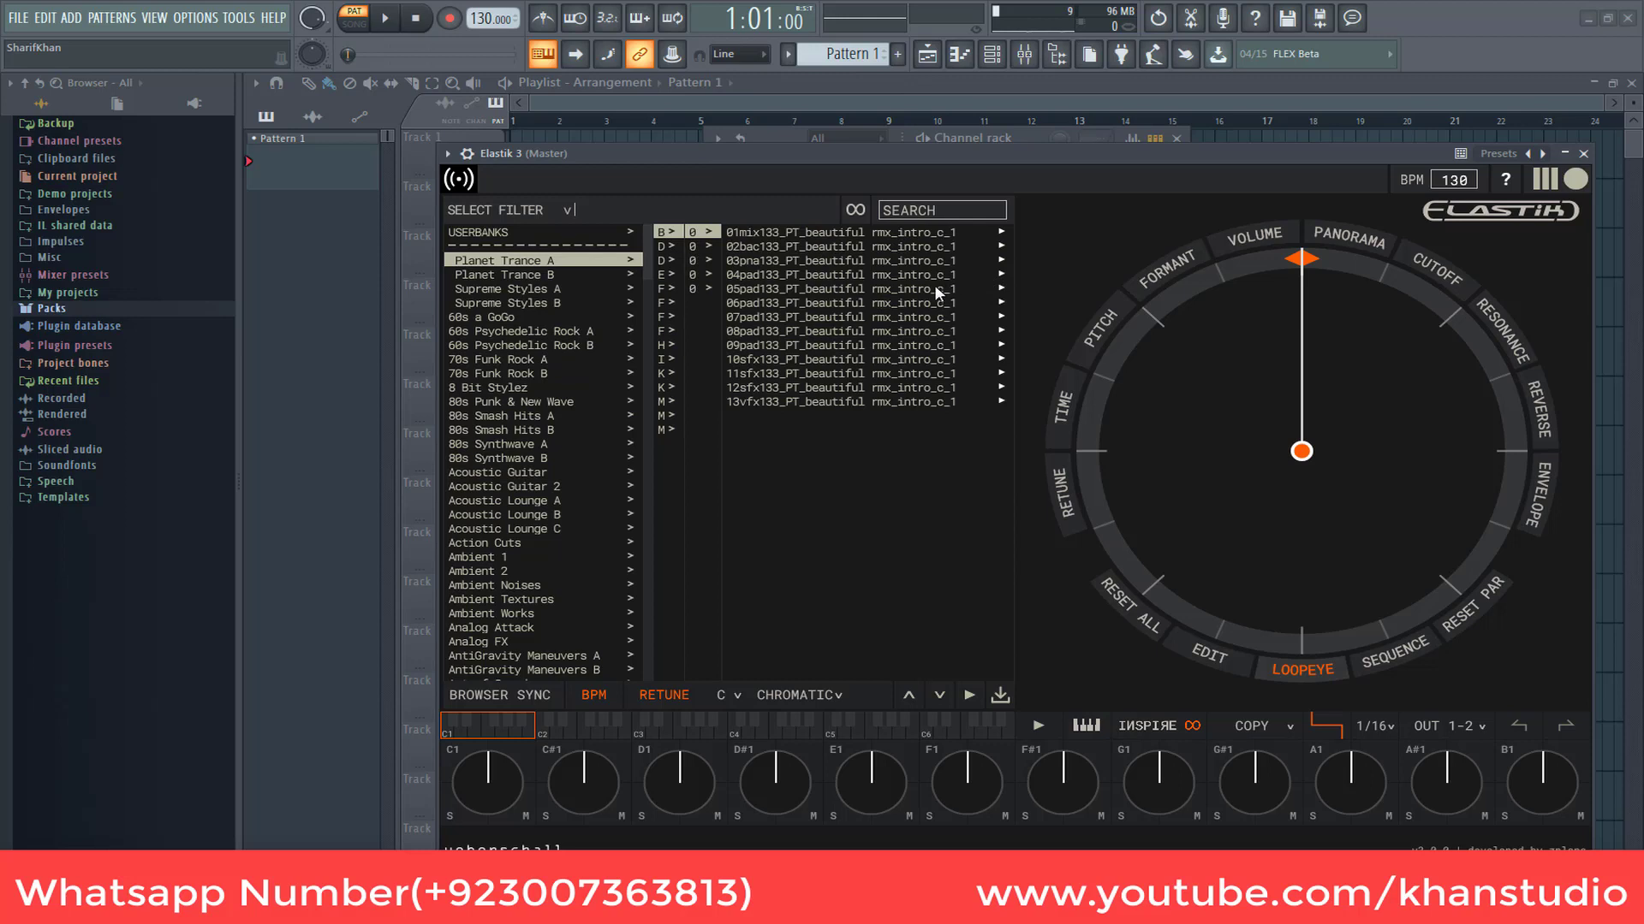
drag(917, 287, 505, 785)
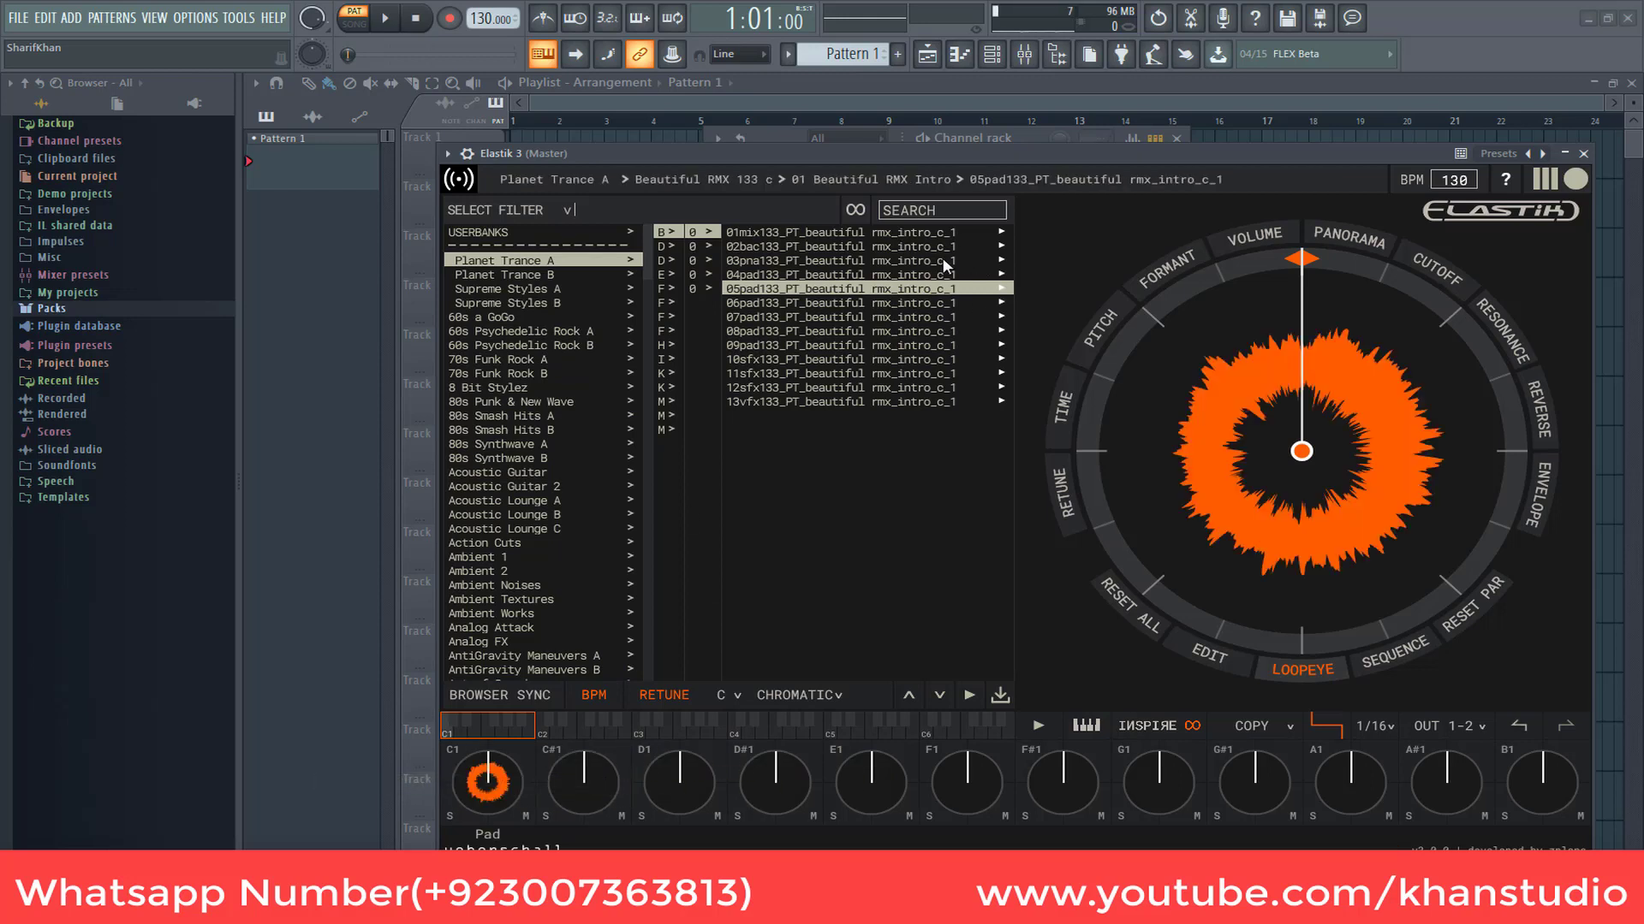
drag(929, 275, 611, 777)
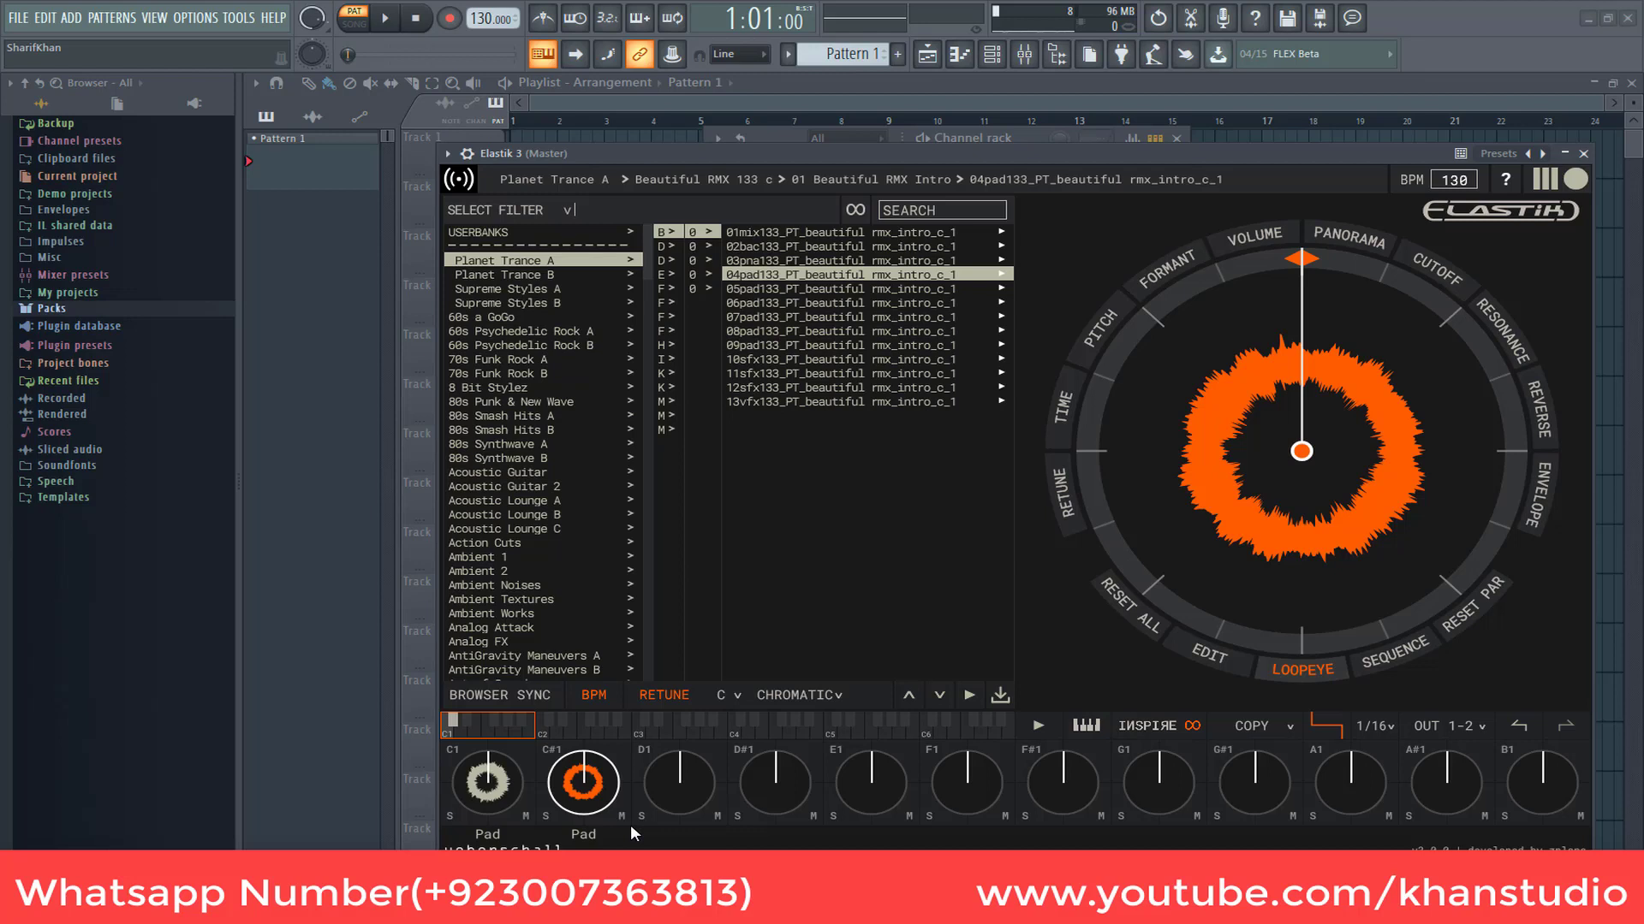
- Audition the two loaded pad loops by alternating between the C1 and C#1 slots
click(489, 775)
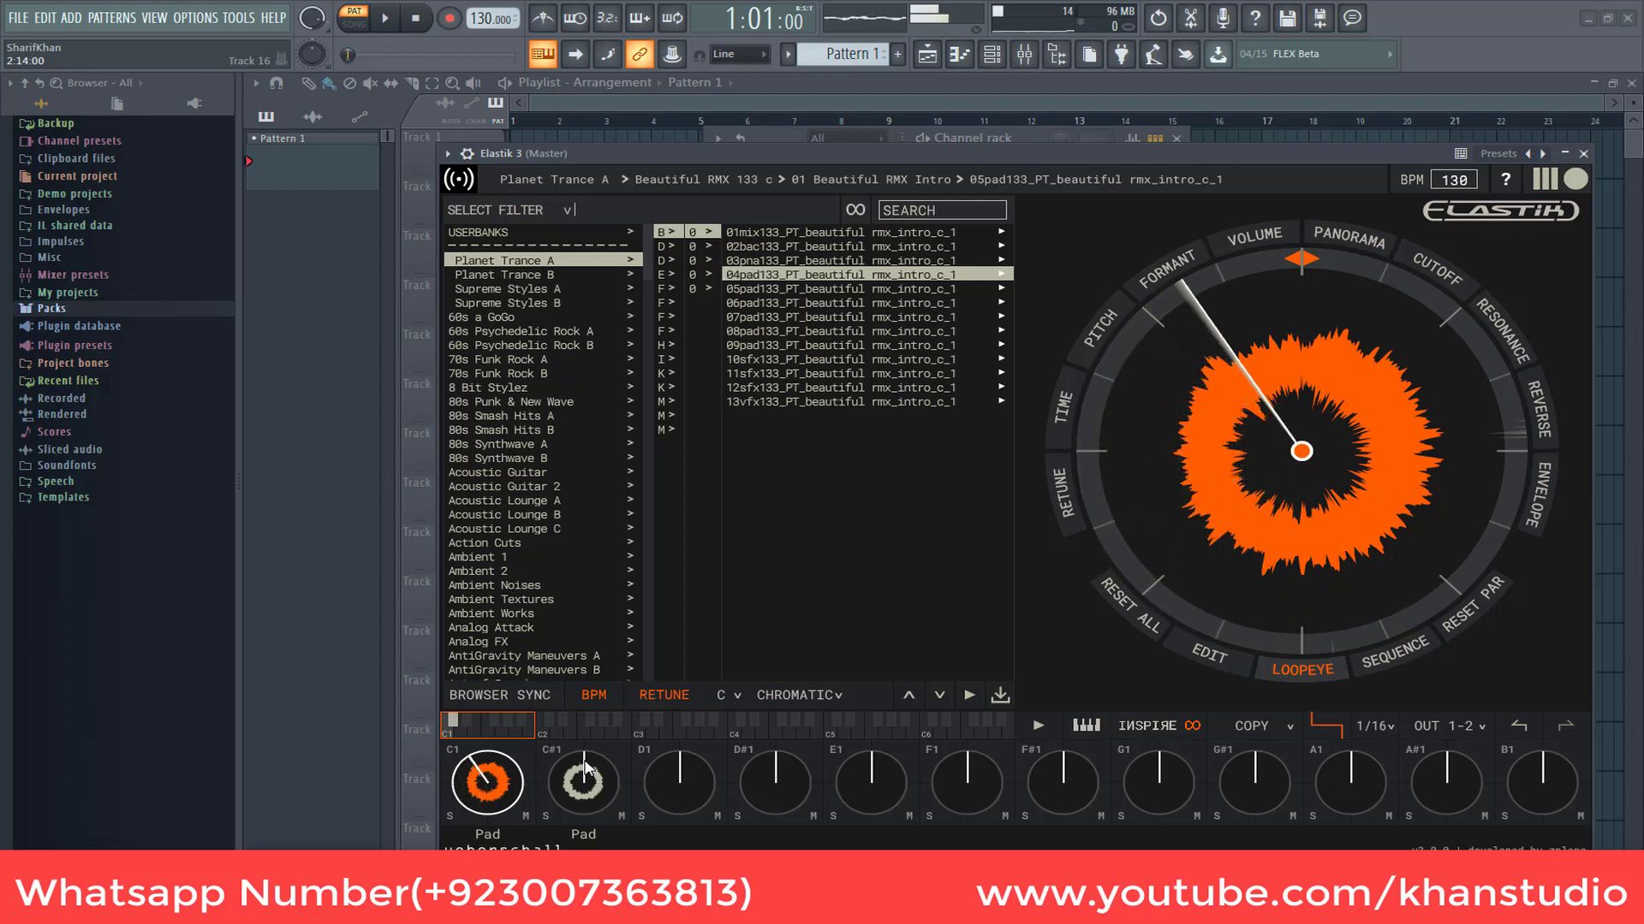
click(585, 768)
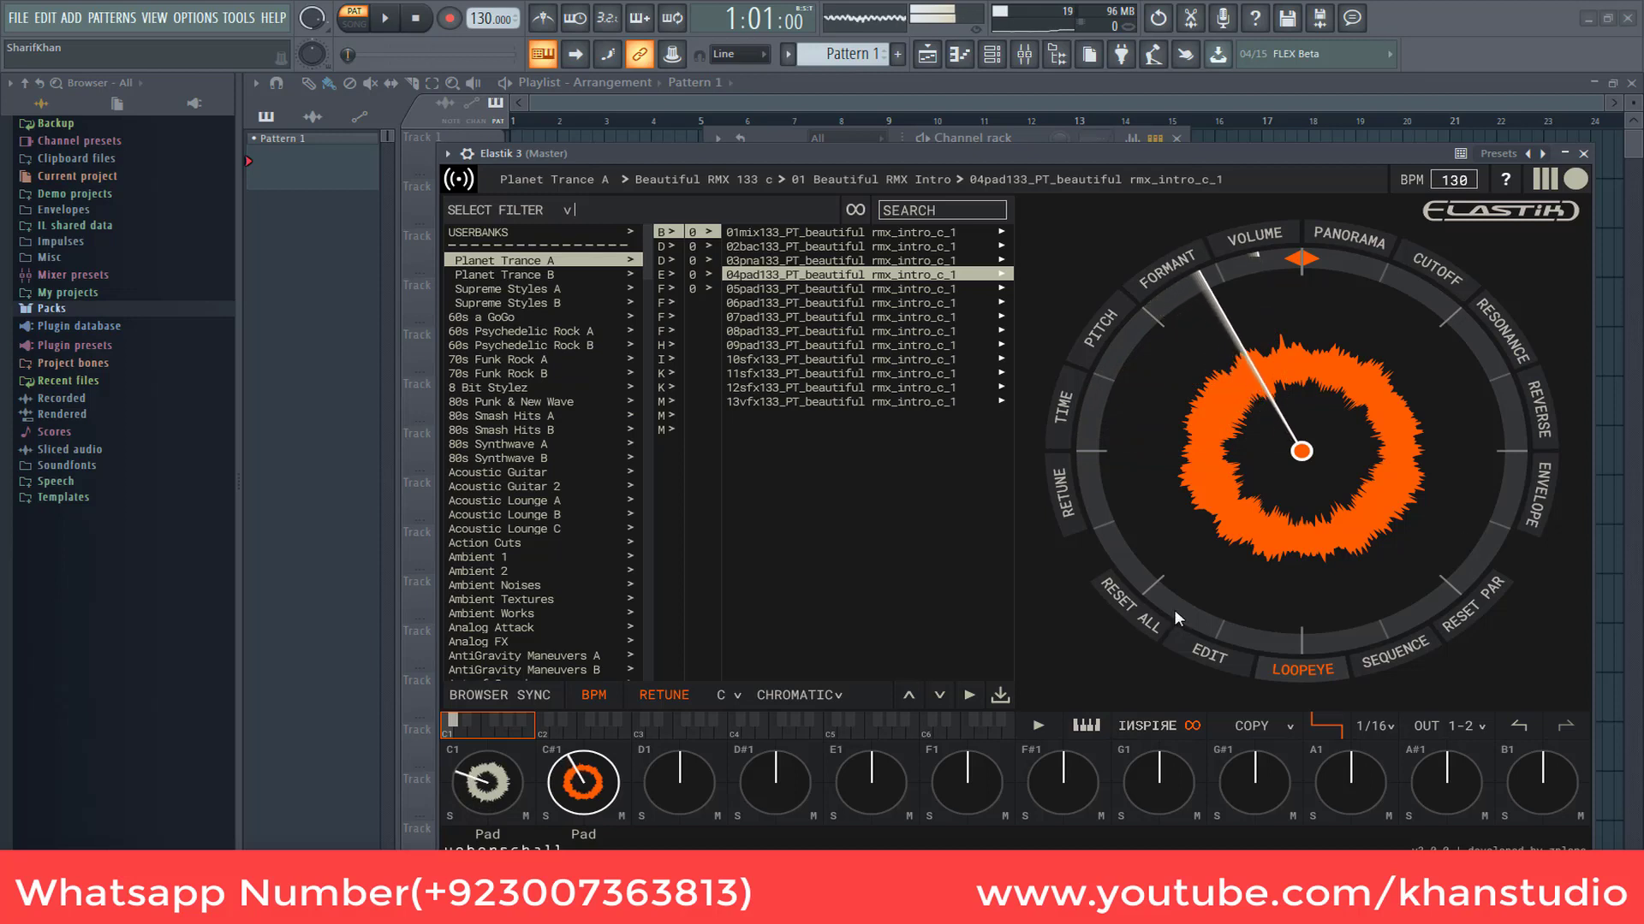
click(507, 794)
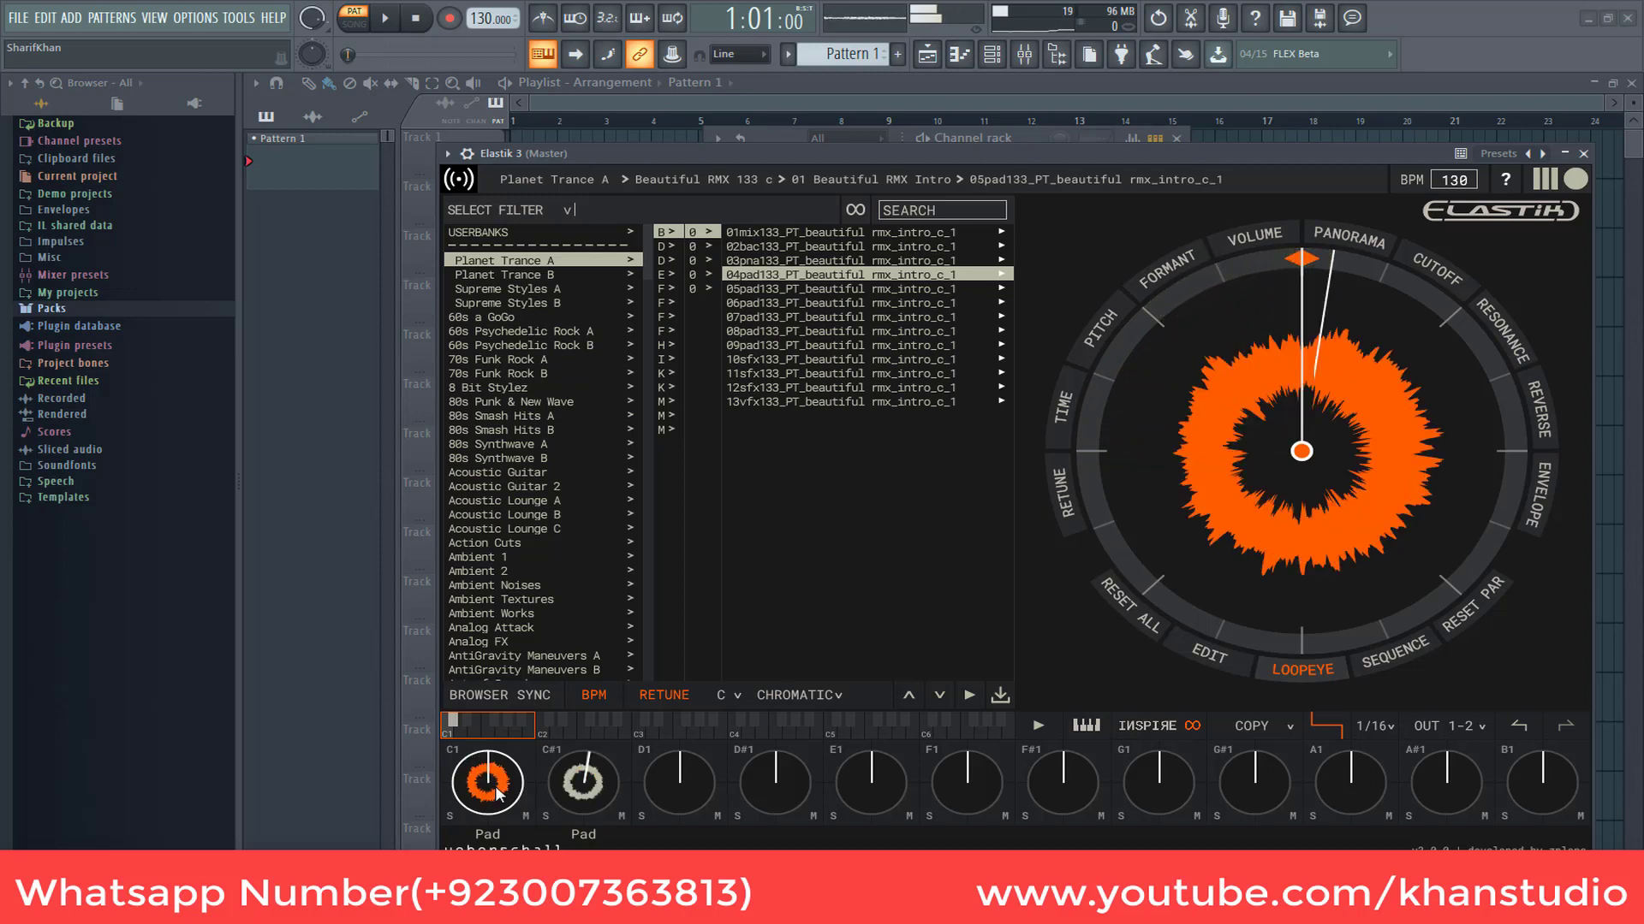
click(581, 787)
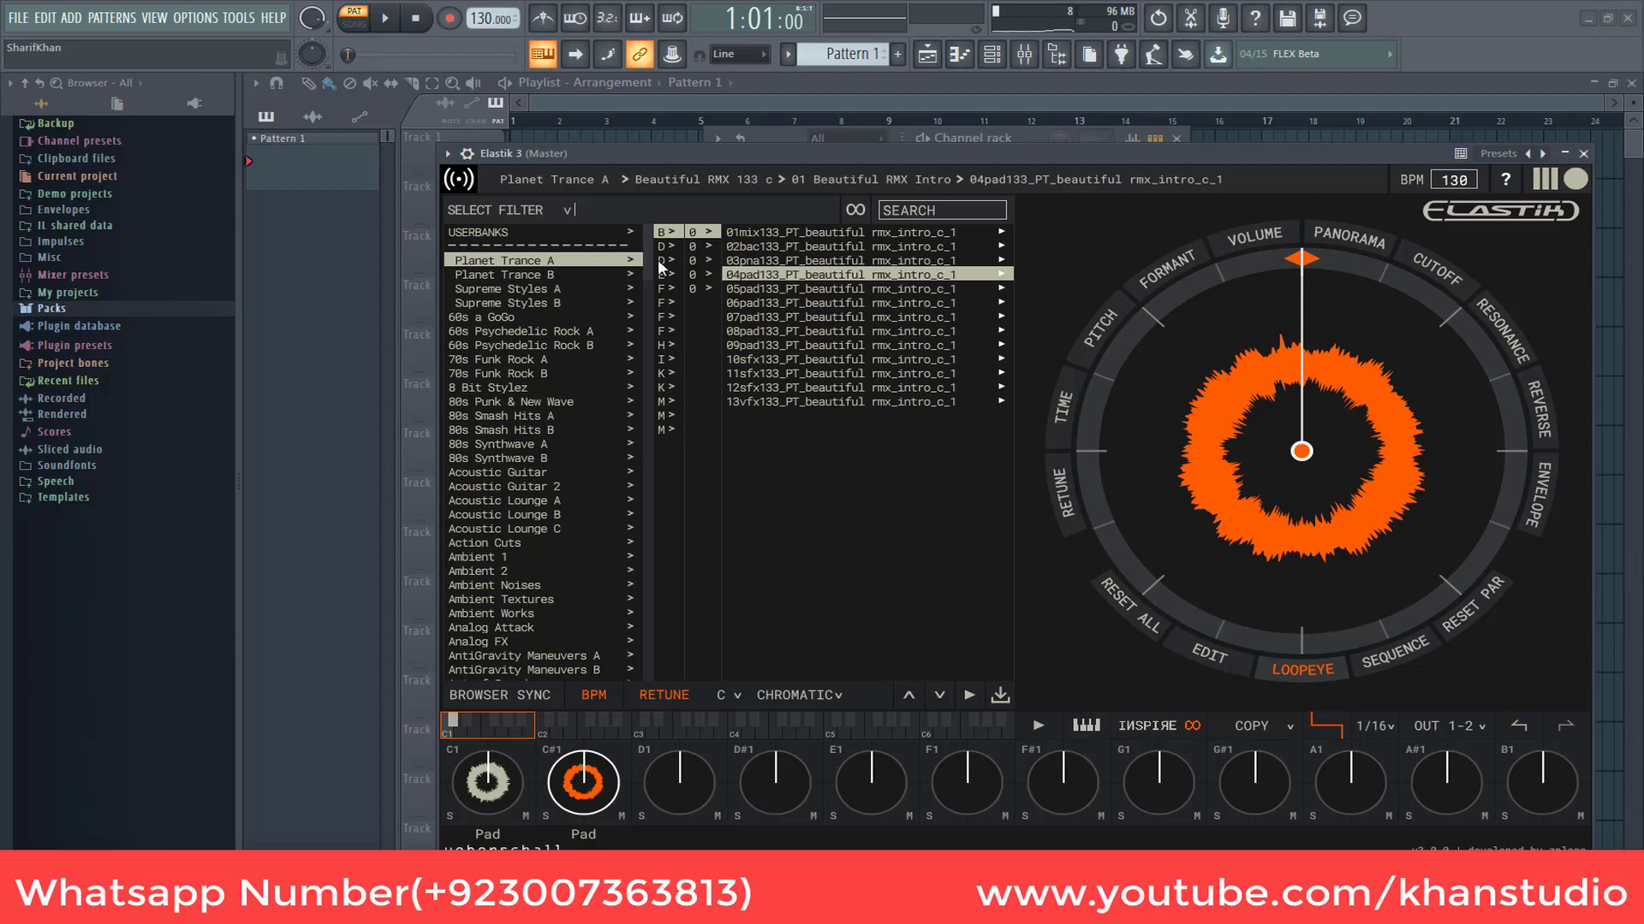
- Browse the Acoustic Guitar bank and open its first folder to view the loops inside
scroll(645, 258, down, 3)
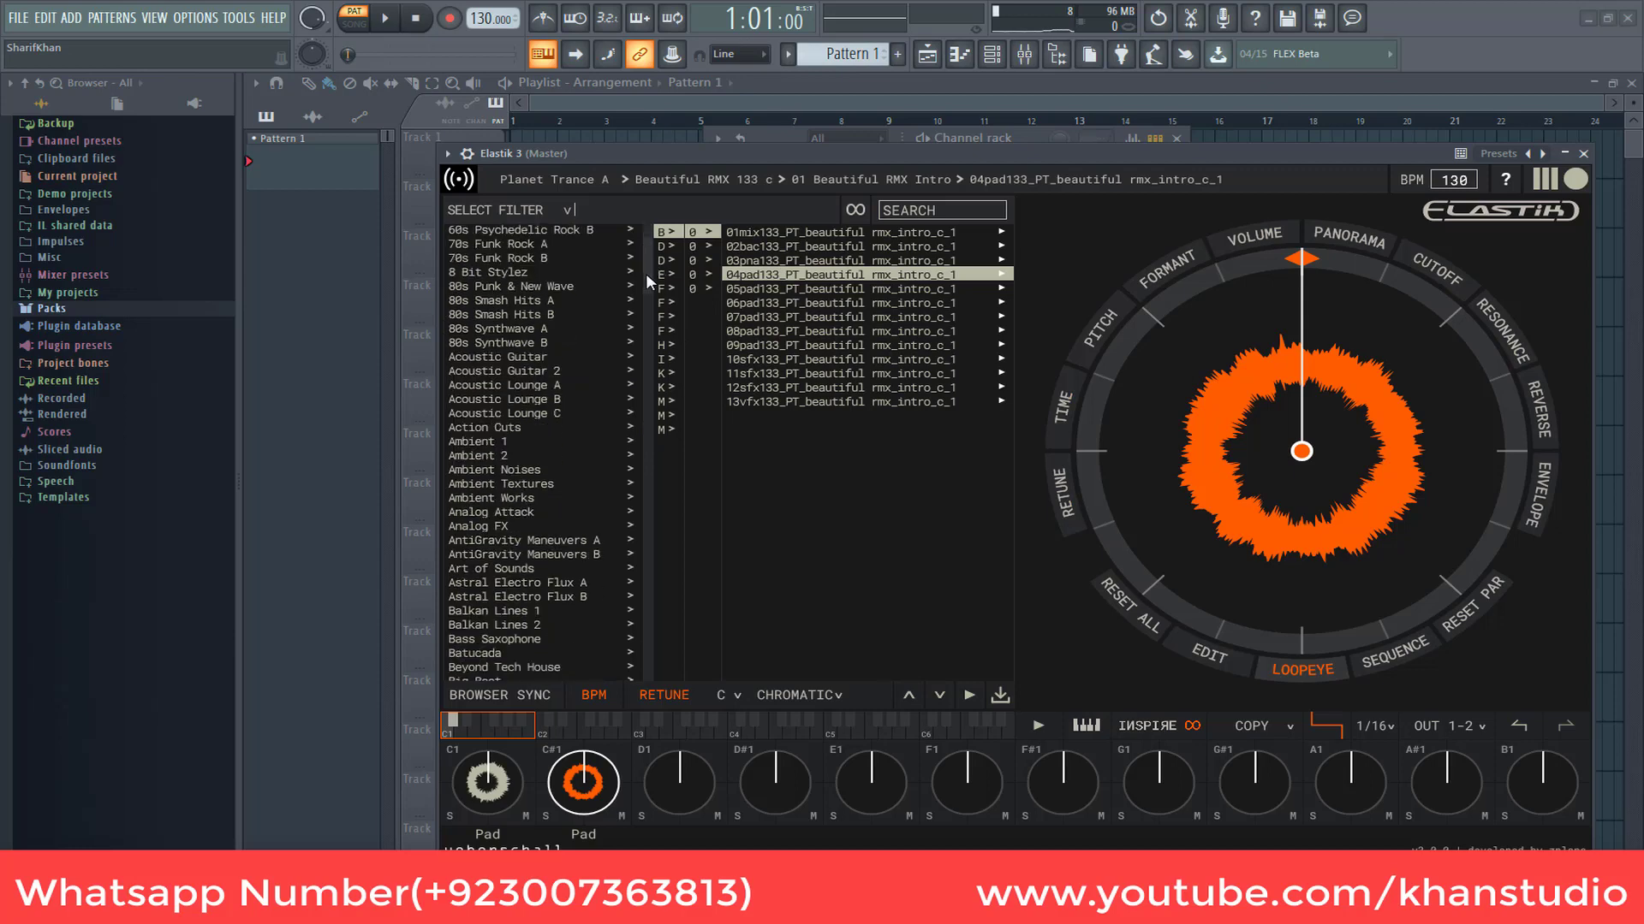
click(501, 358)
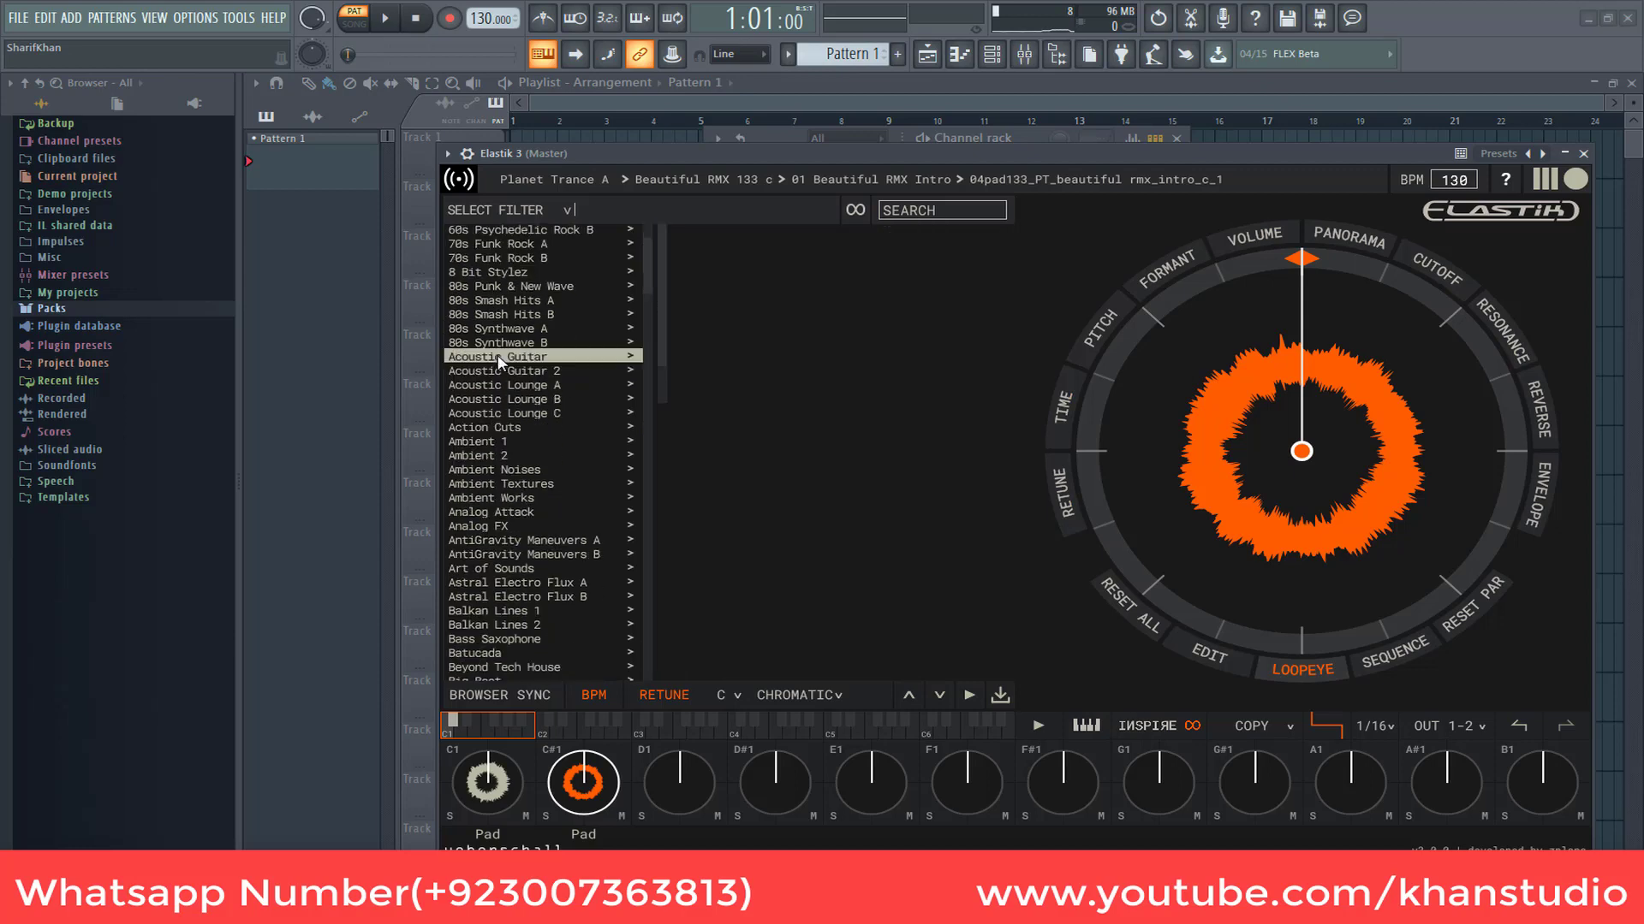
click(724, 232)
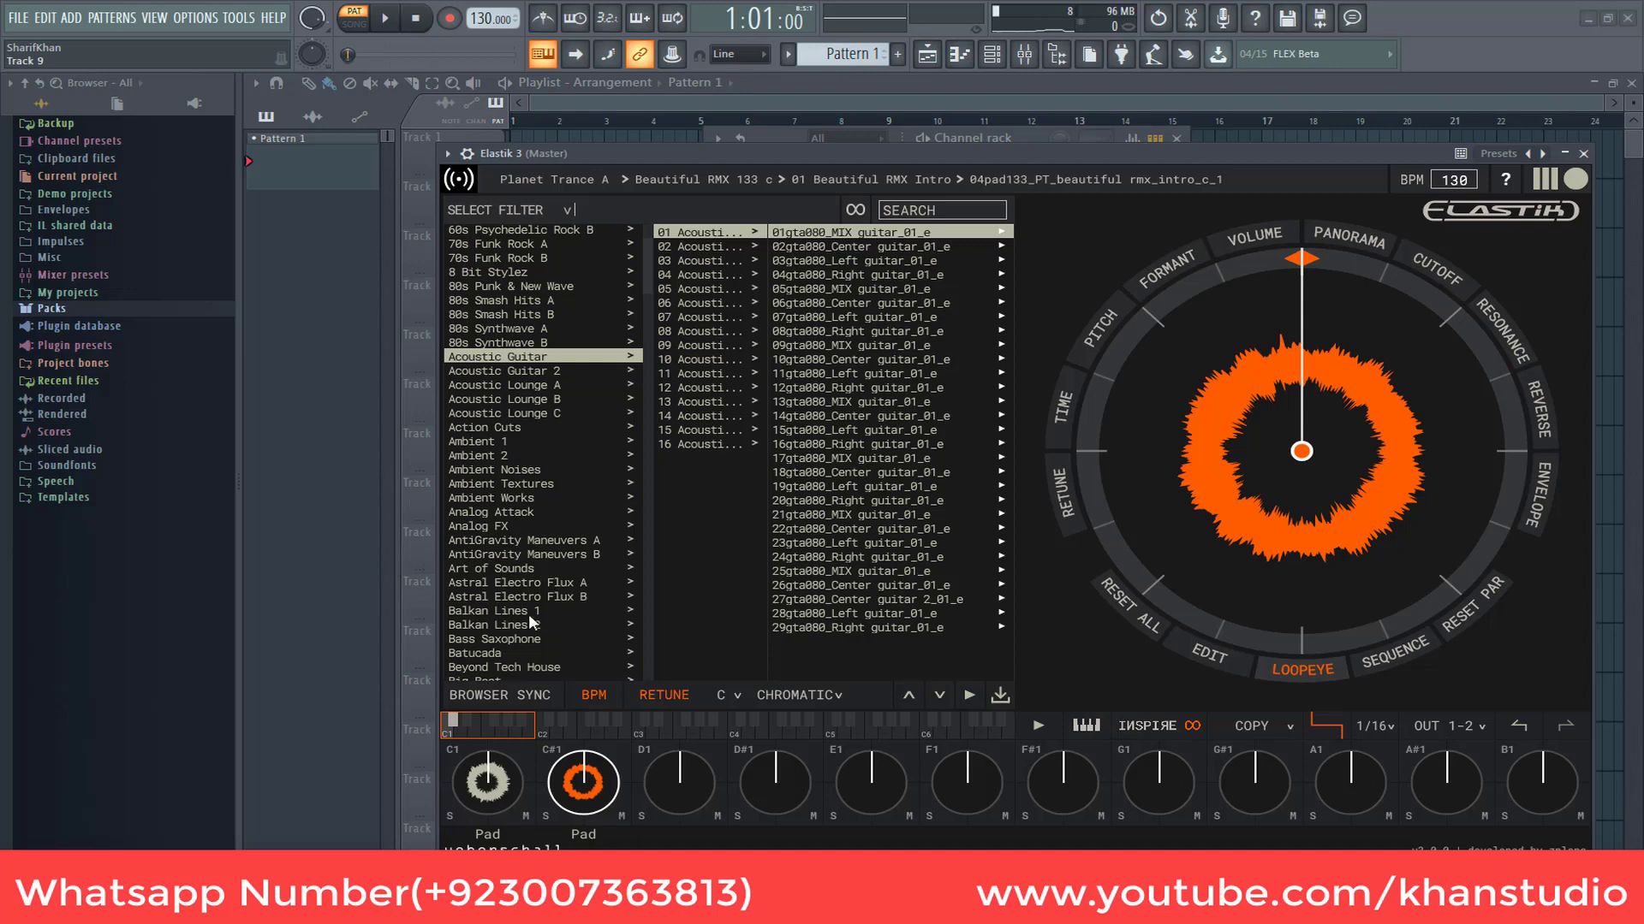
- Open the 01 Atmospheric 080 folder of the Classical Guitar bank
scroll(527, 614, down, 3)
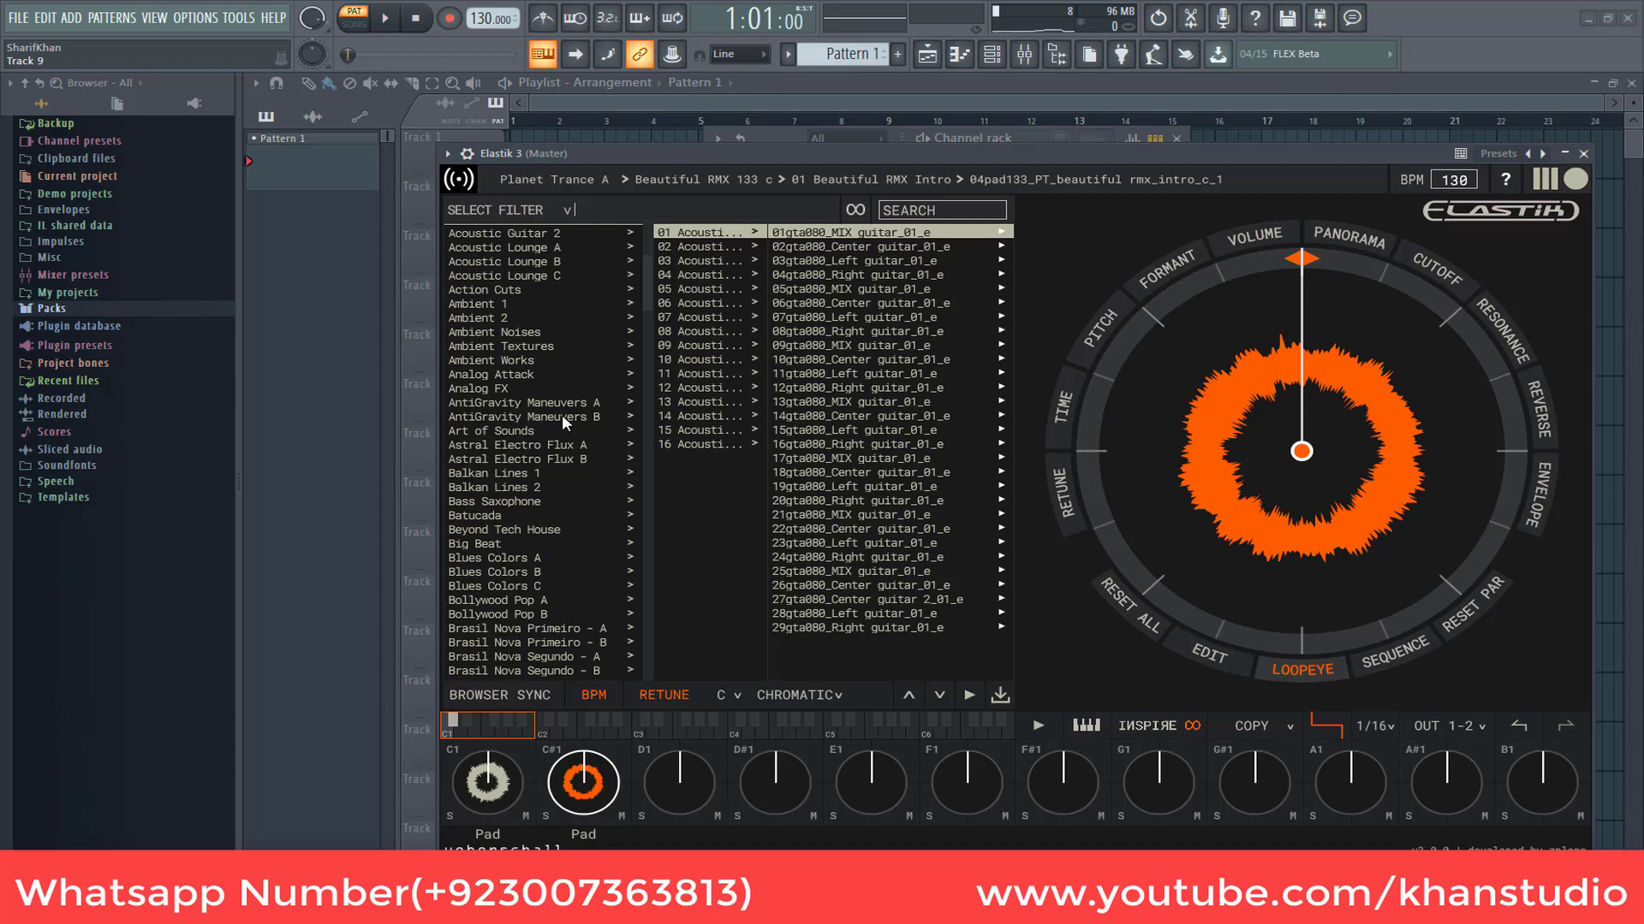
scroll(570, 549, down, 5)
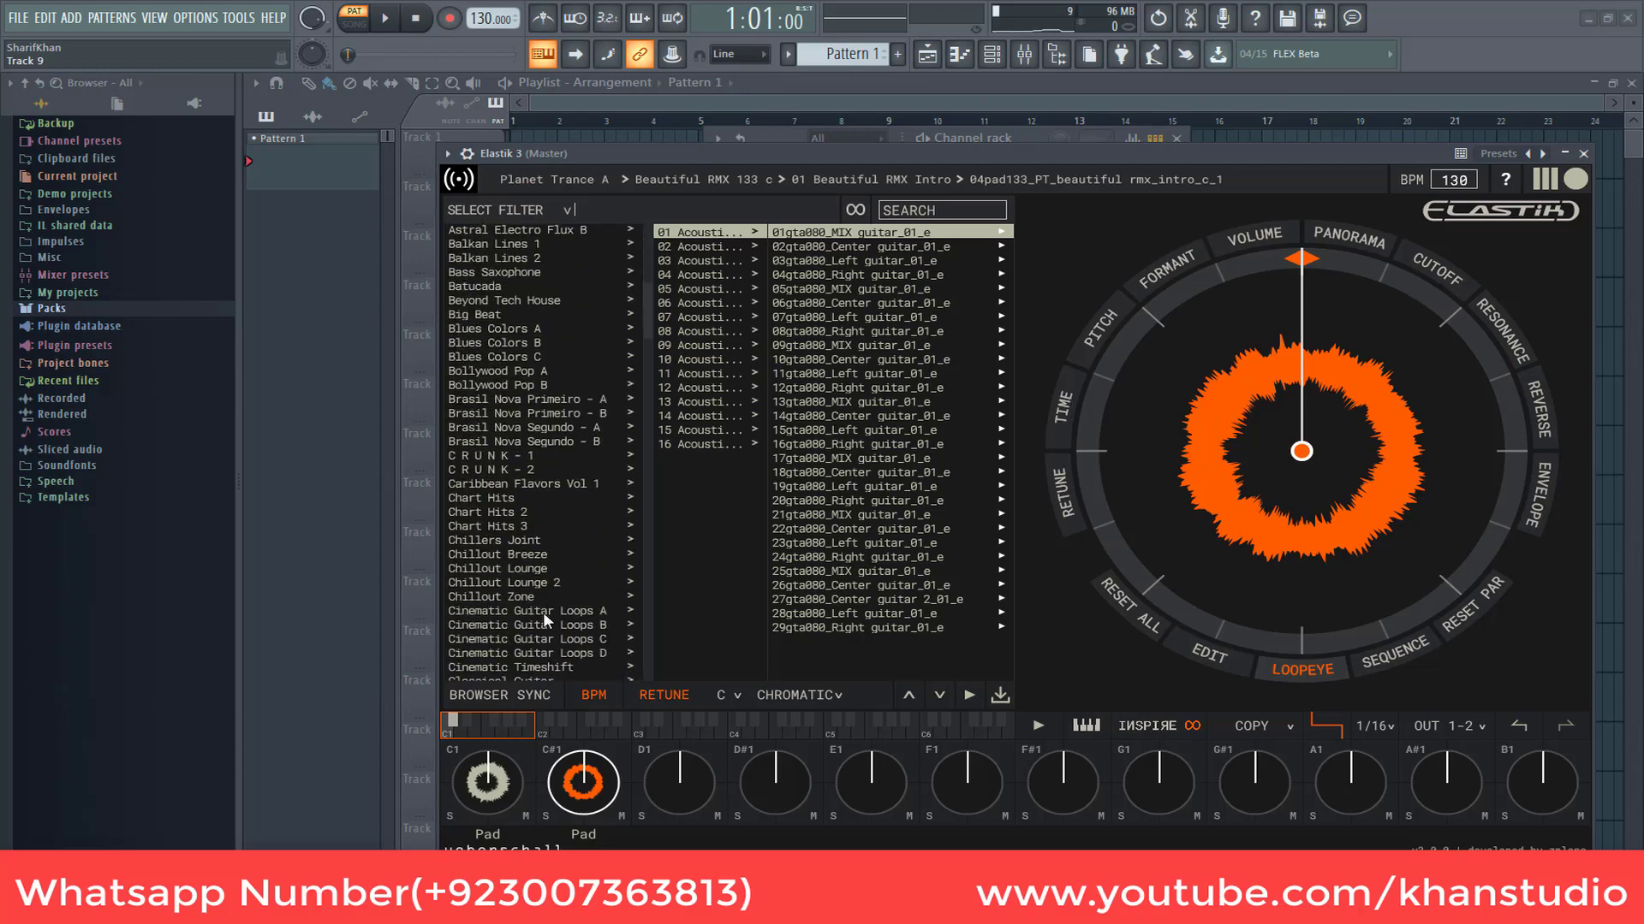
scroll(543, 612, down, 2)
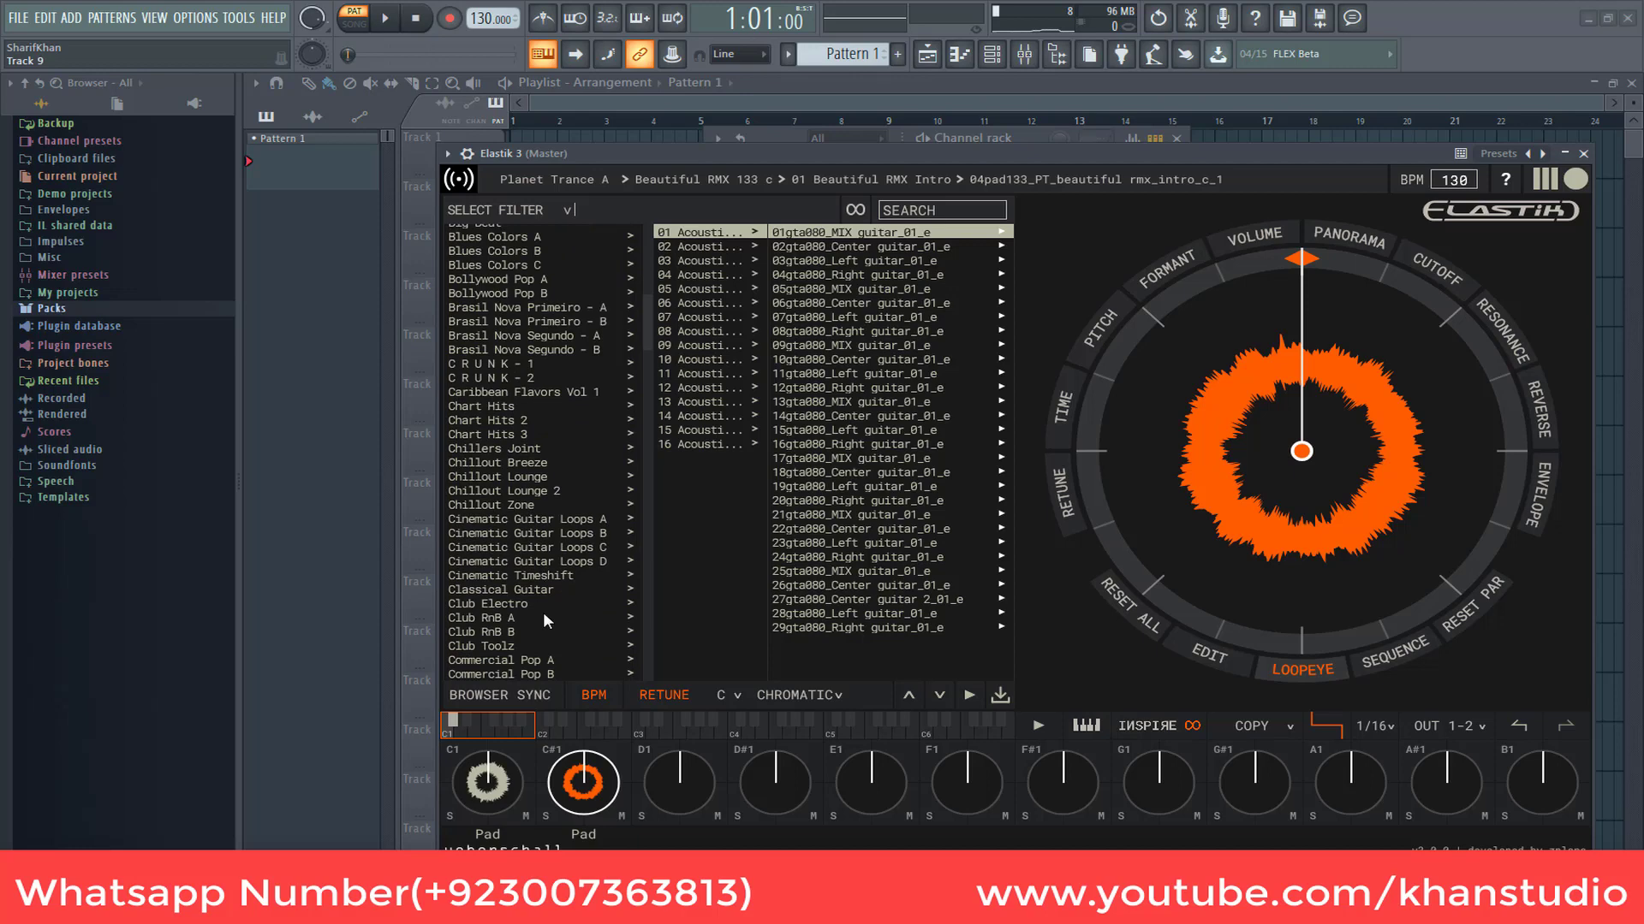
click(532, 589)
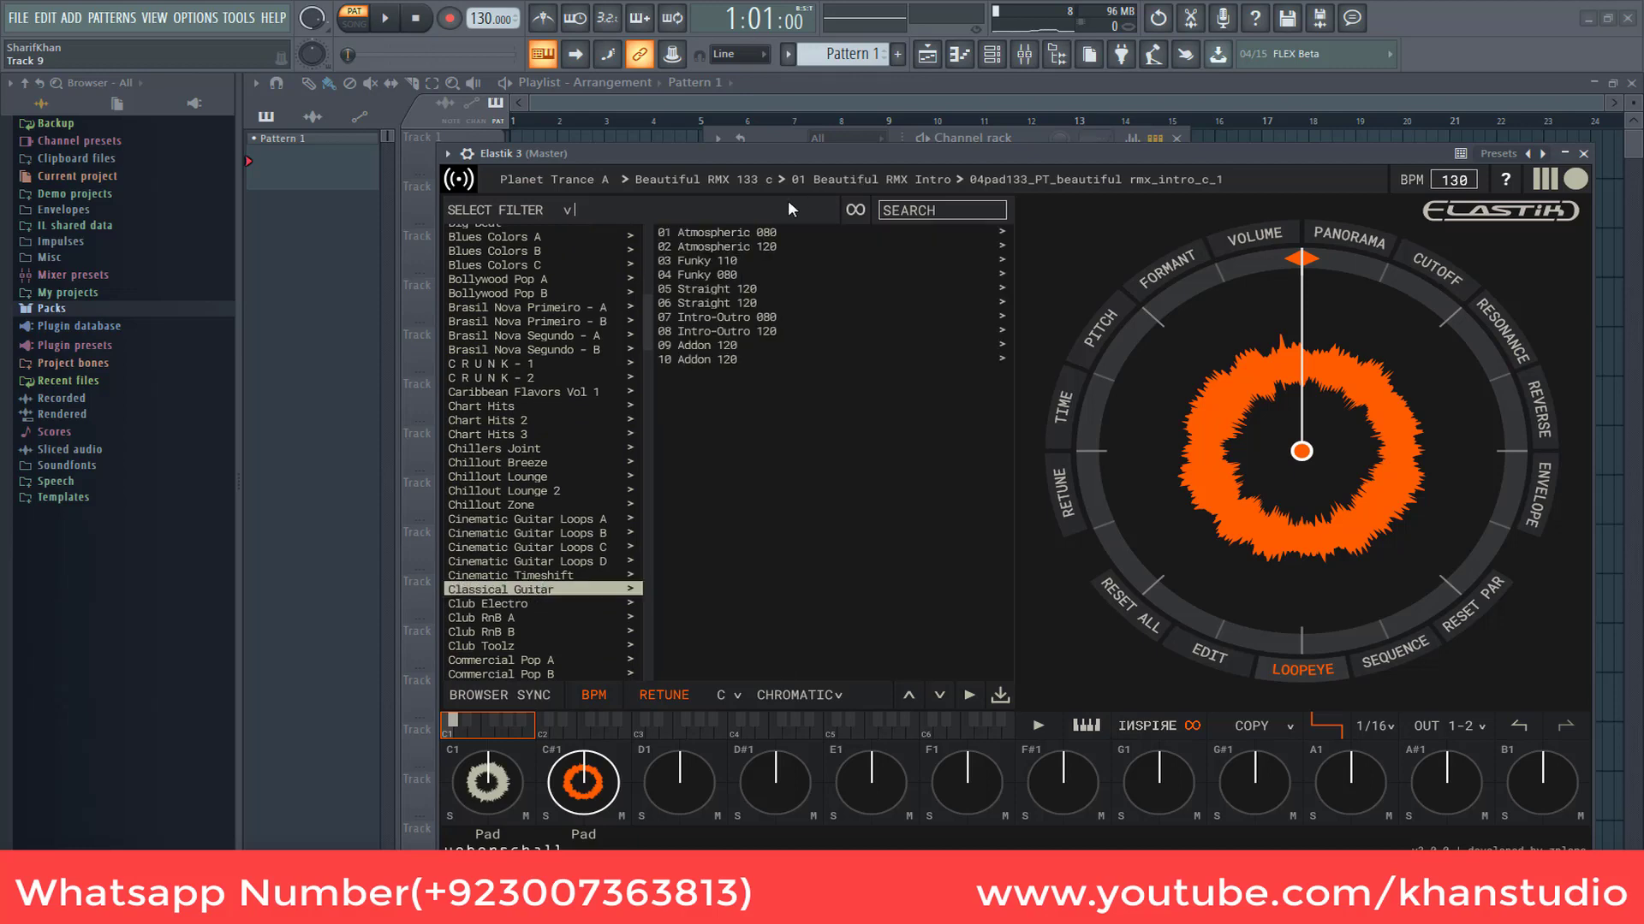
click(747, 231)
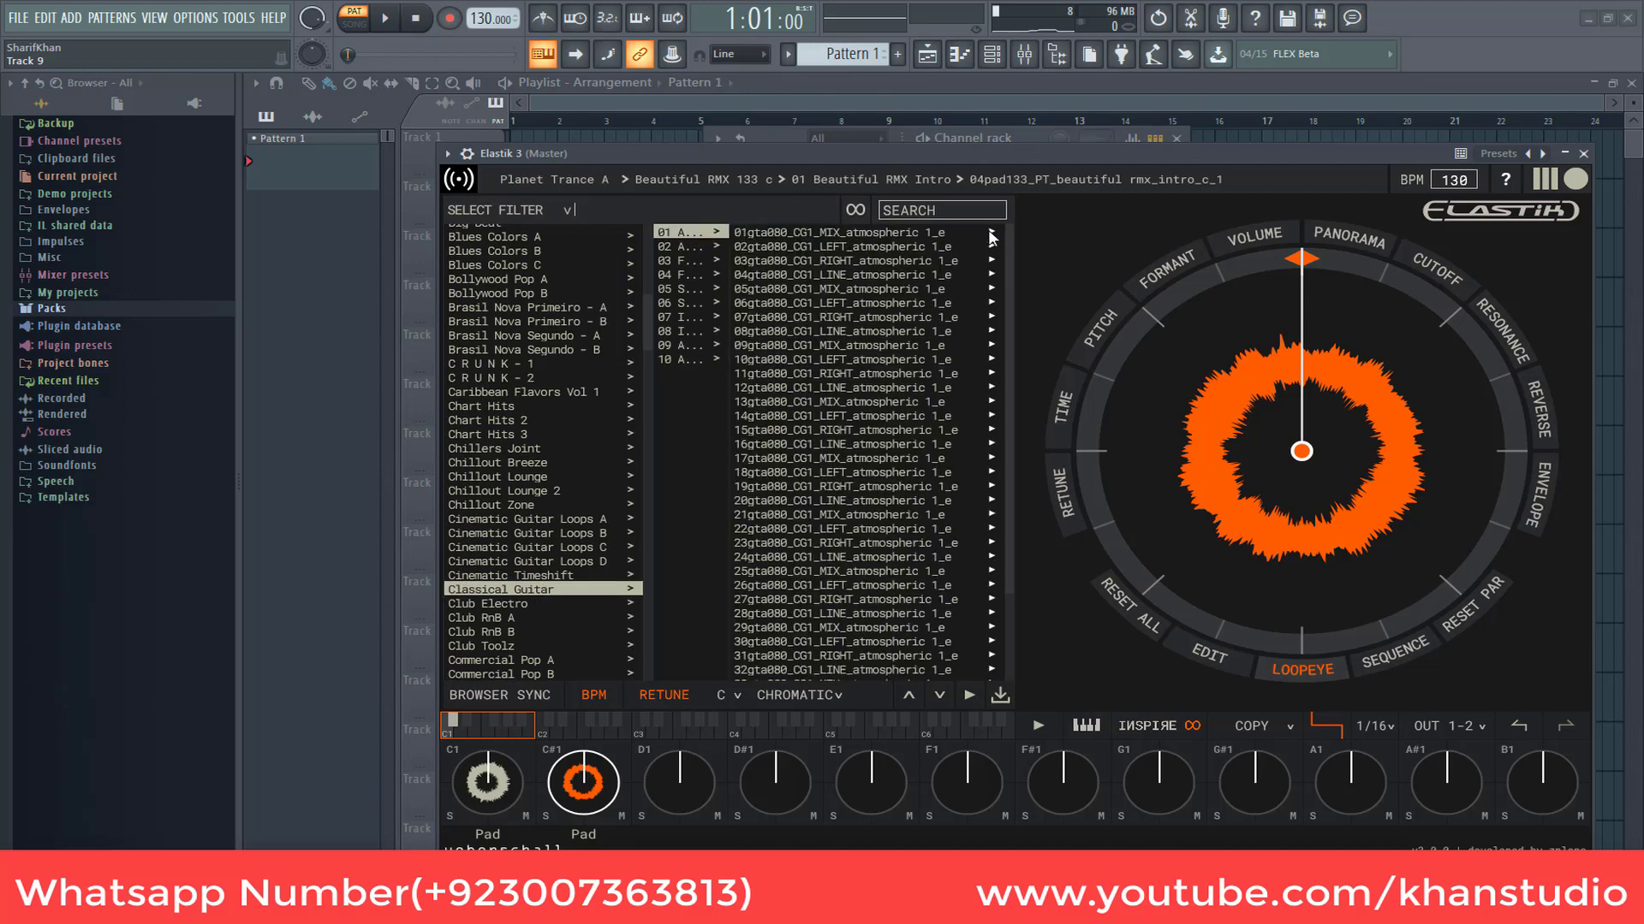
- Preview the first three loops in the folder and load 02gta080_CG1_LEFT_atmospheric 1_e onto D1
click(999, 234)
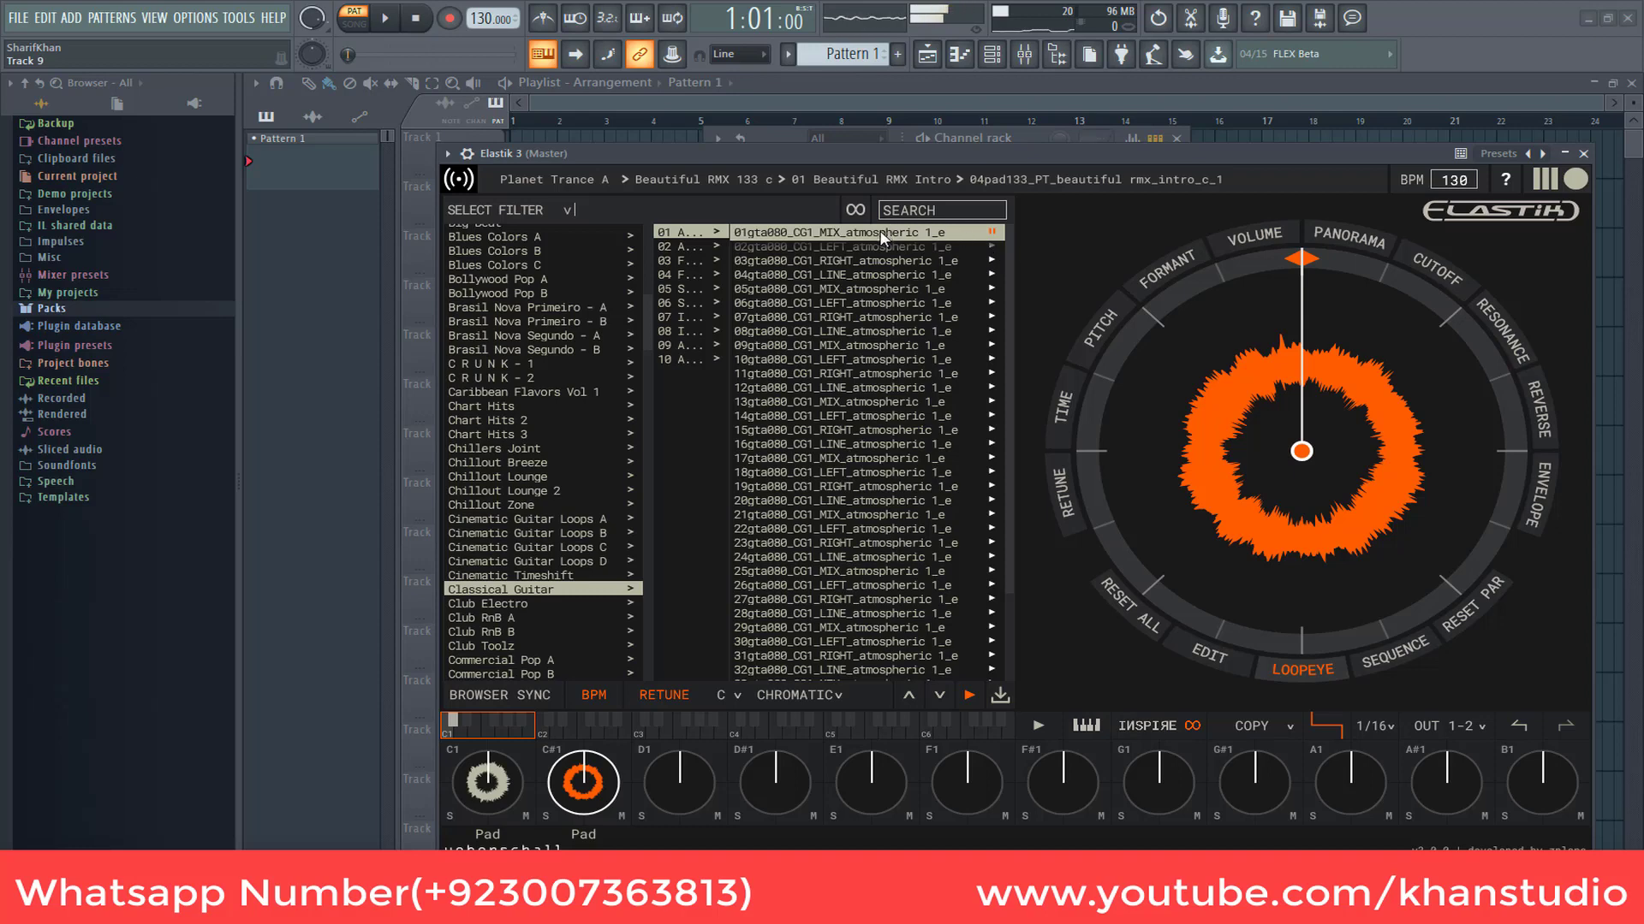
click(994, 246)
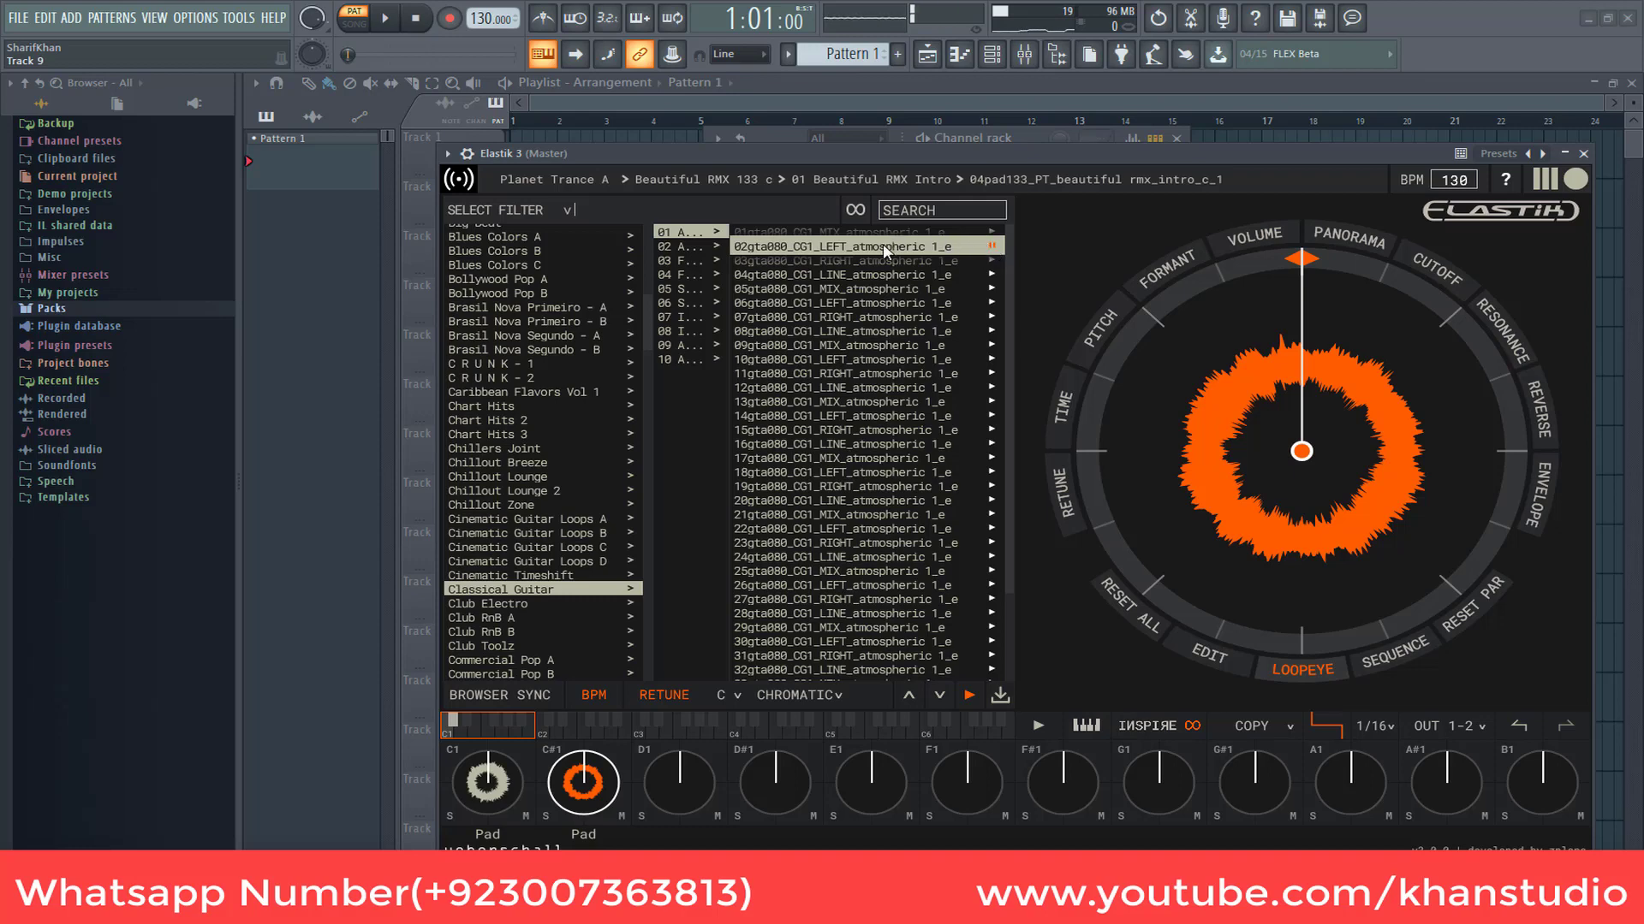
click(993, 260)
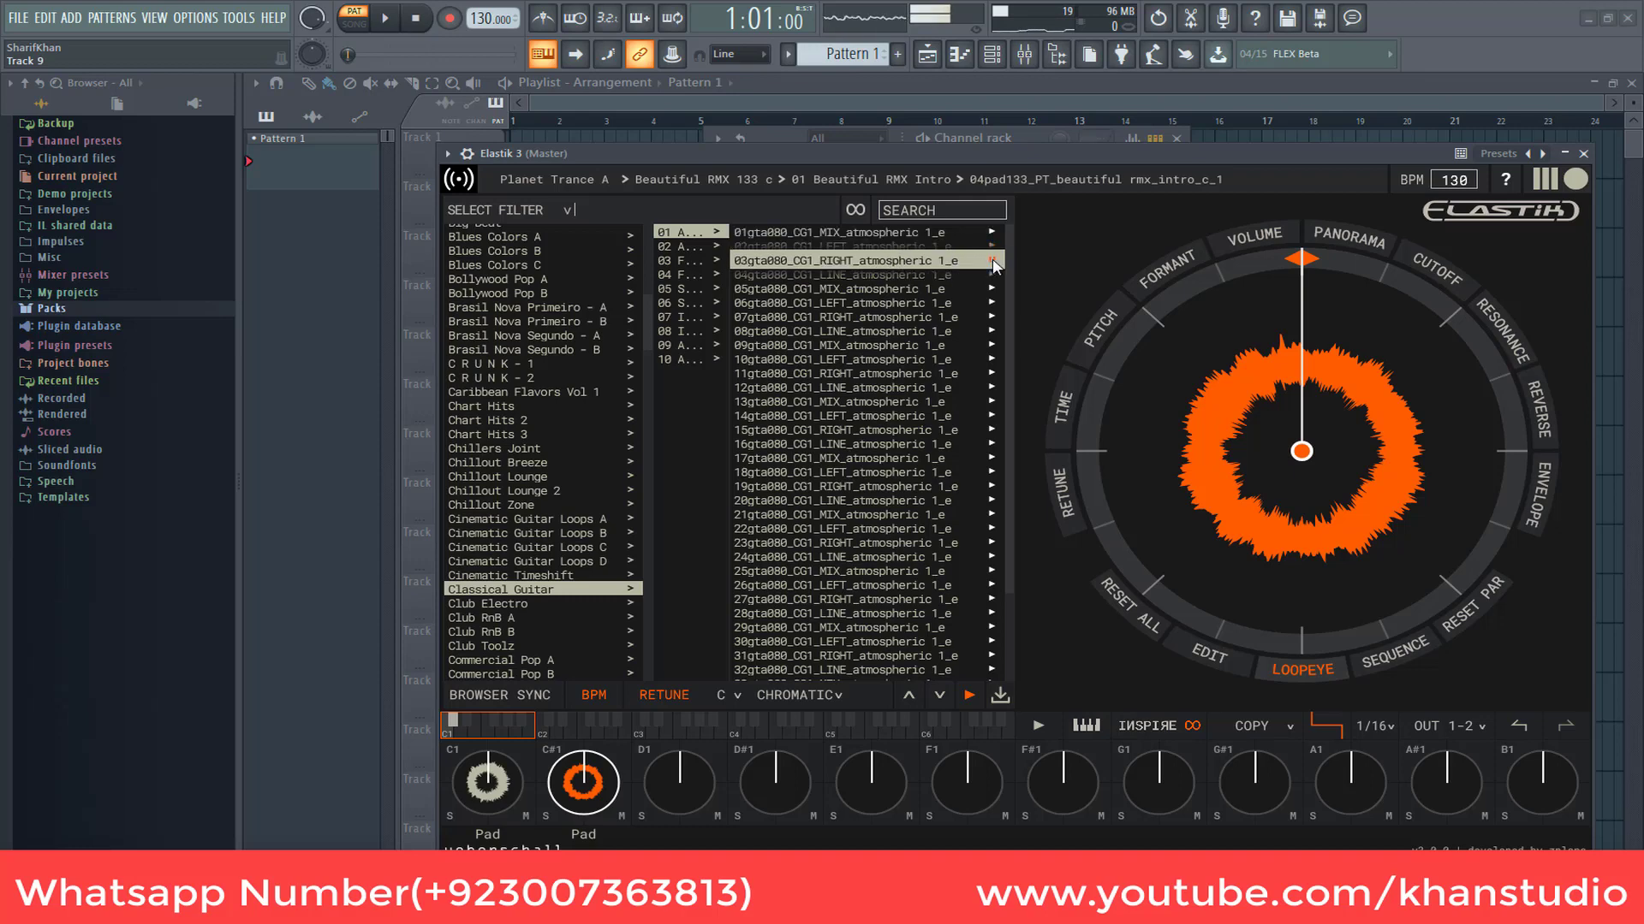
click(993, 248)
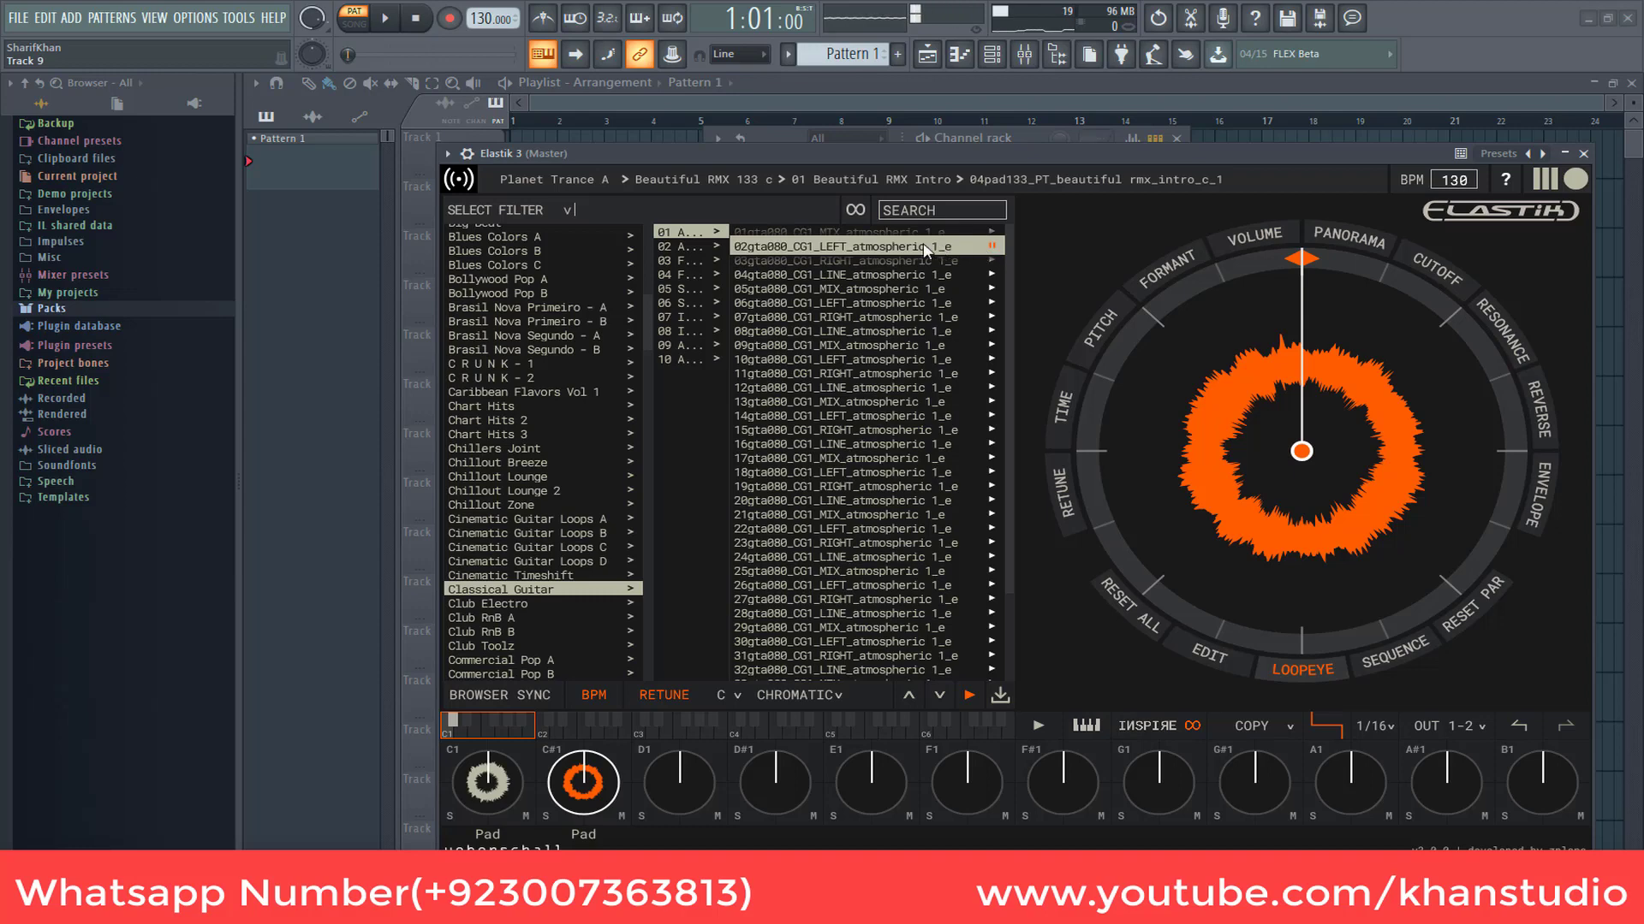
click(707, 787)
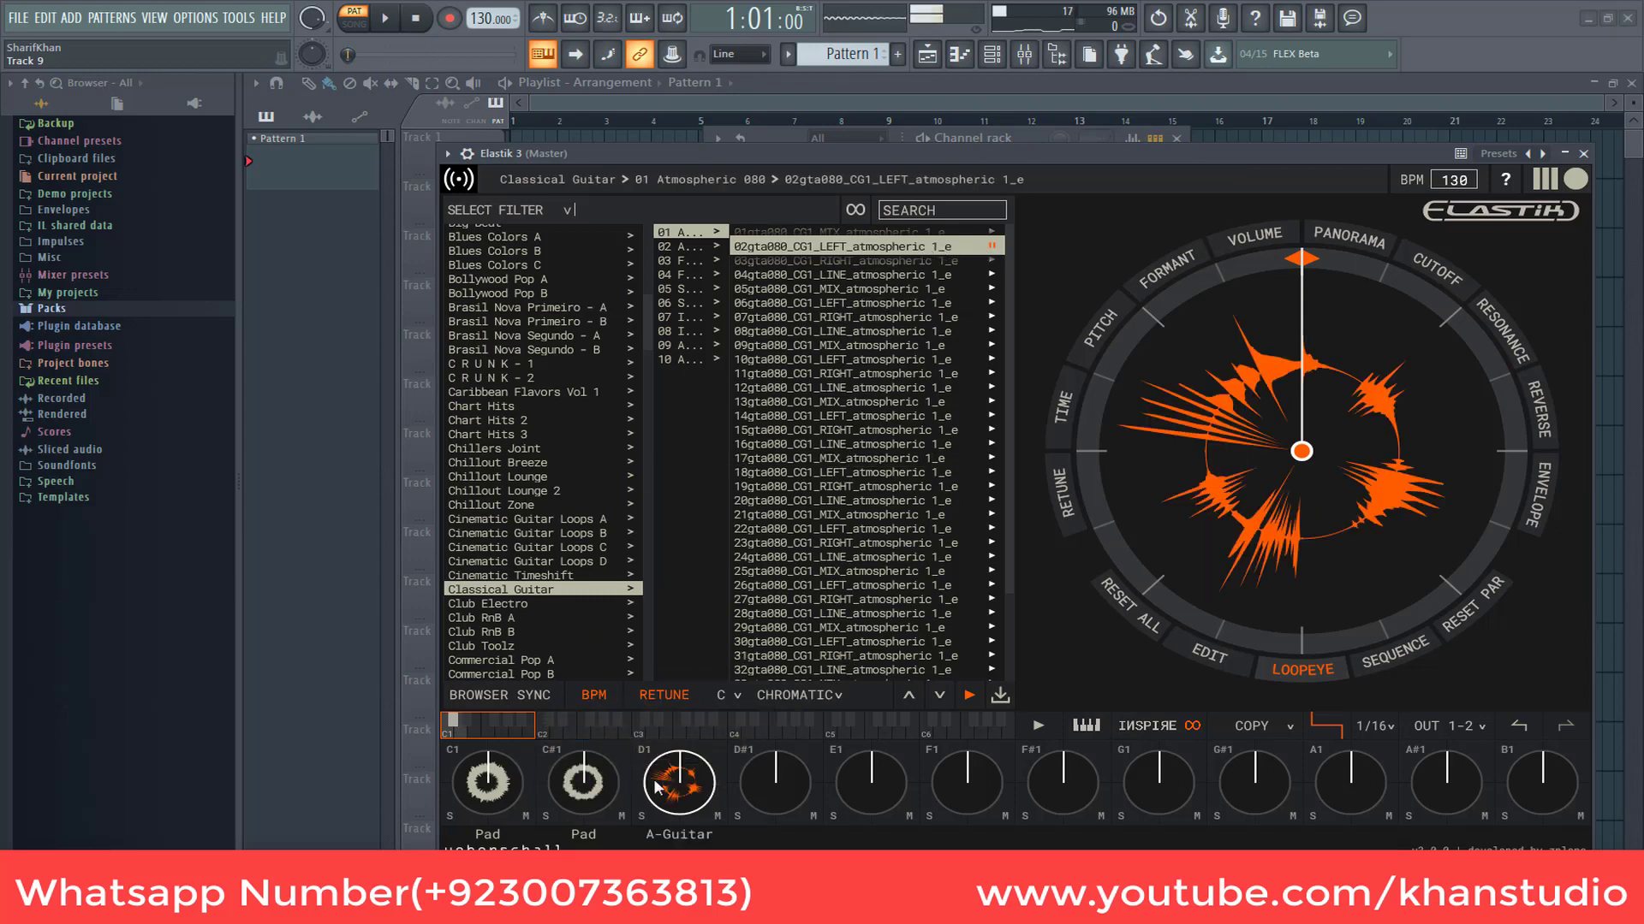
- Audition the C1 and C#1 pad loops alongside the guitar loop, muting C#1 and leaving C1 selected
click(491, 775)
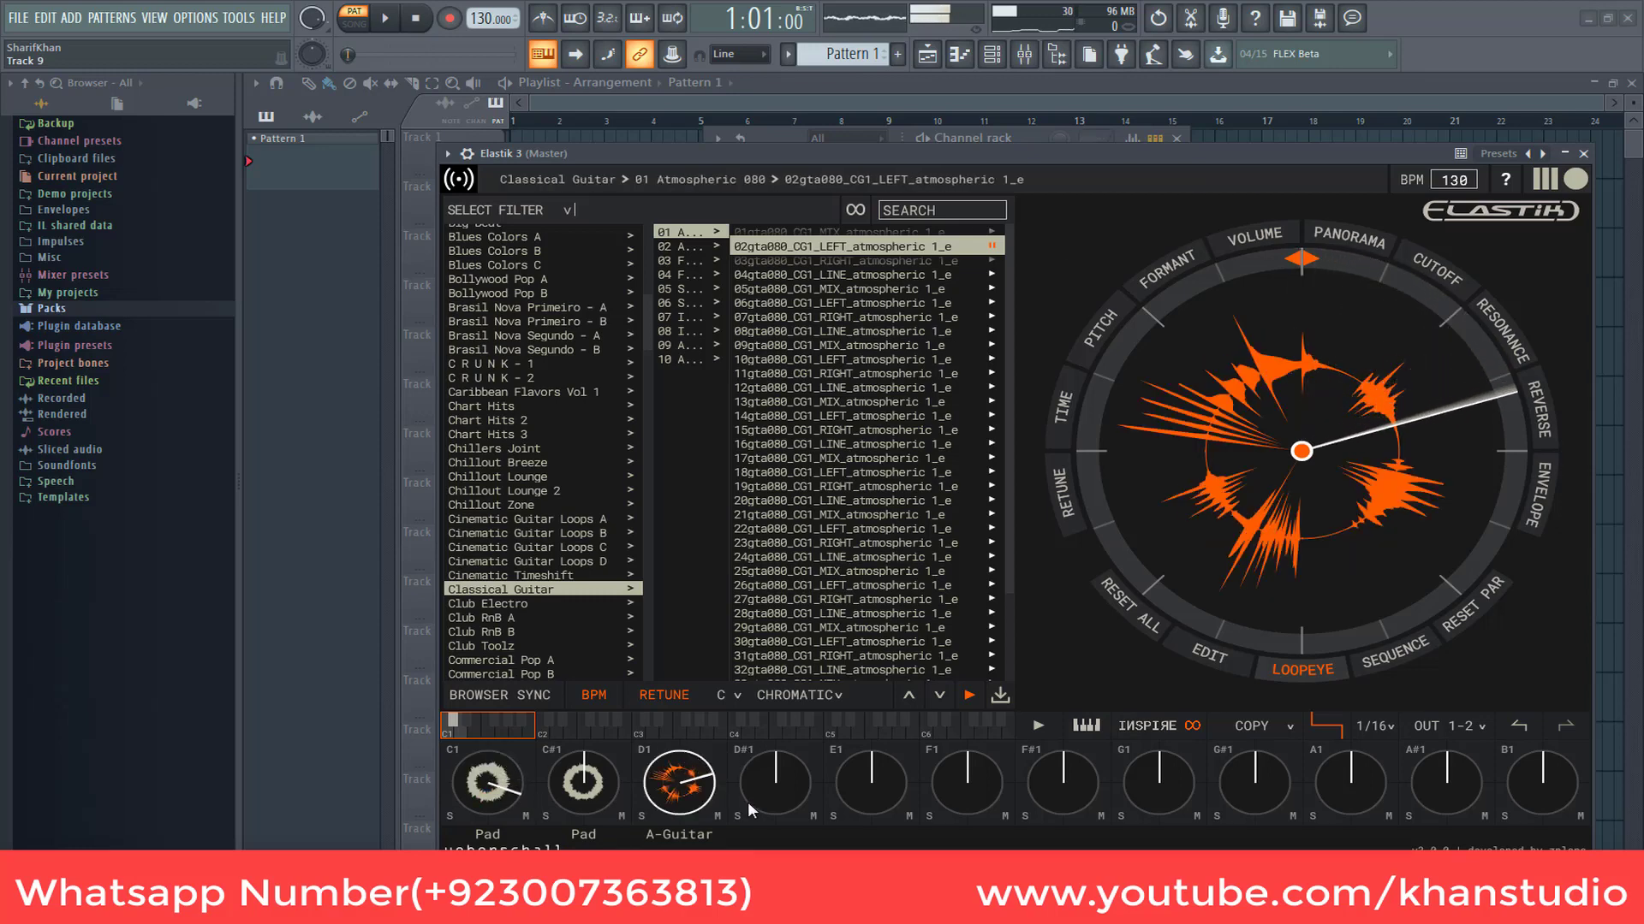
click(585, 775)
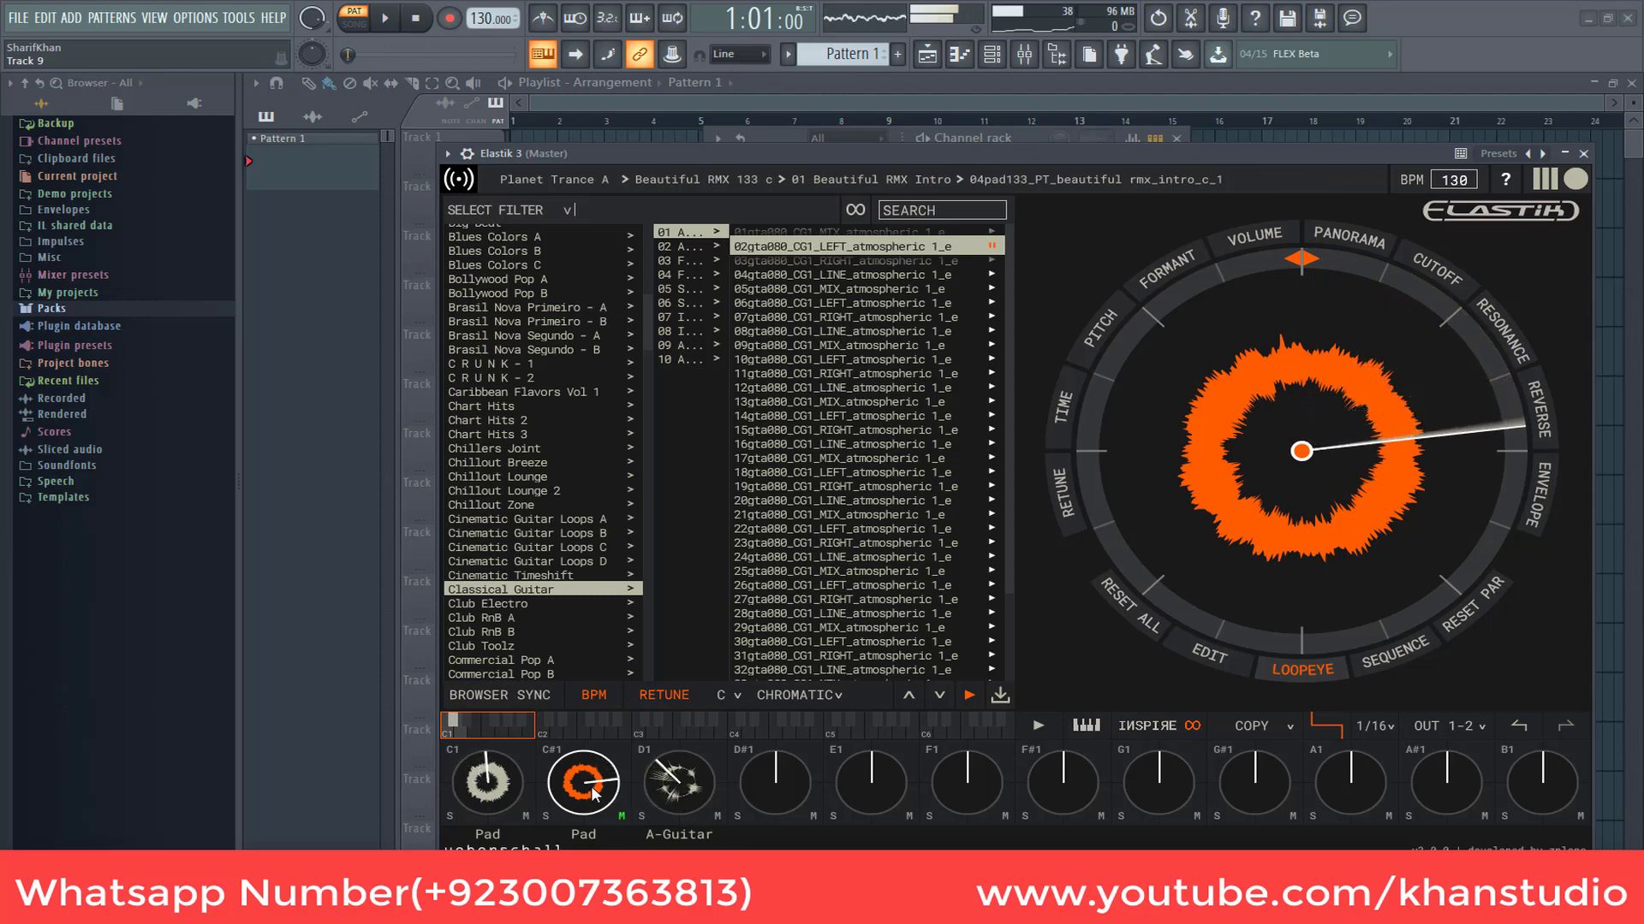
click(493, 779)
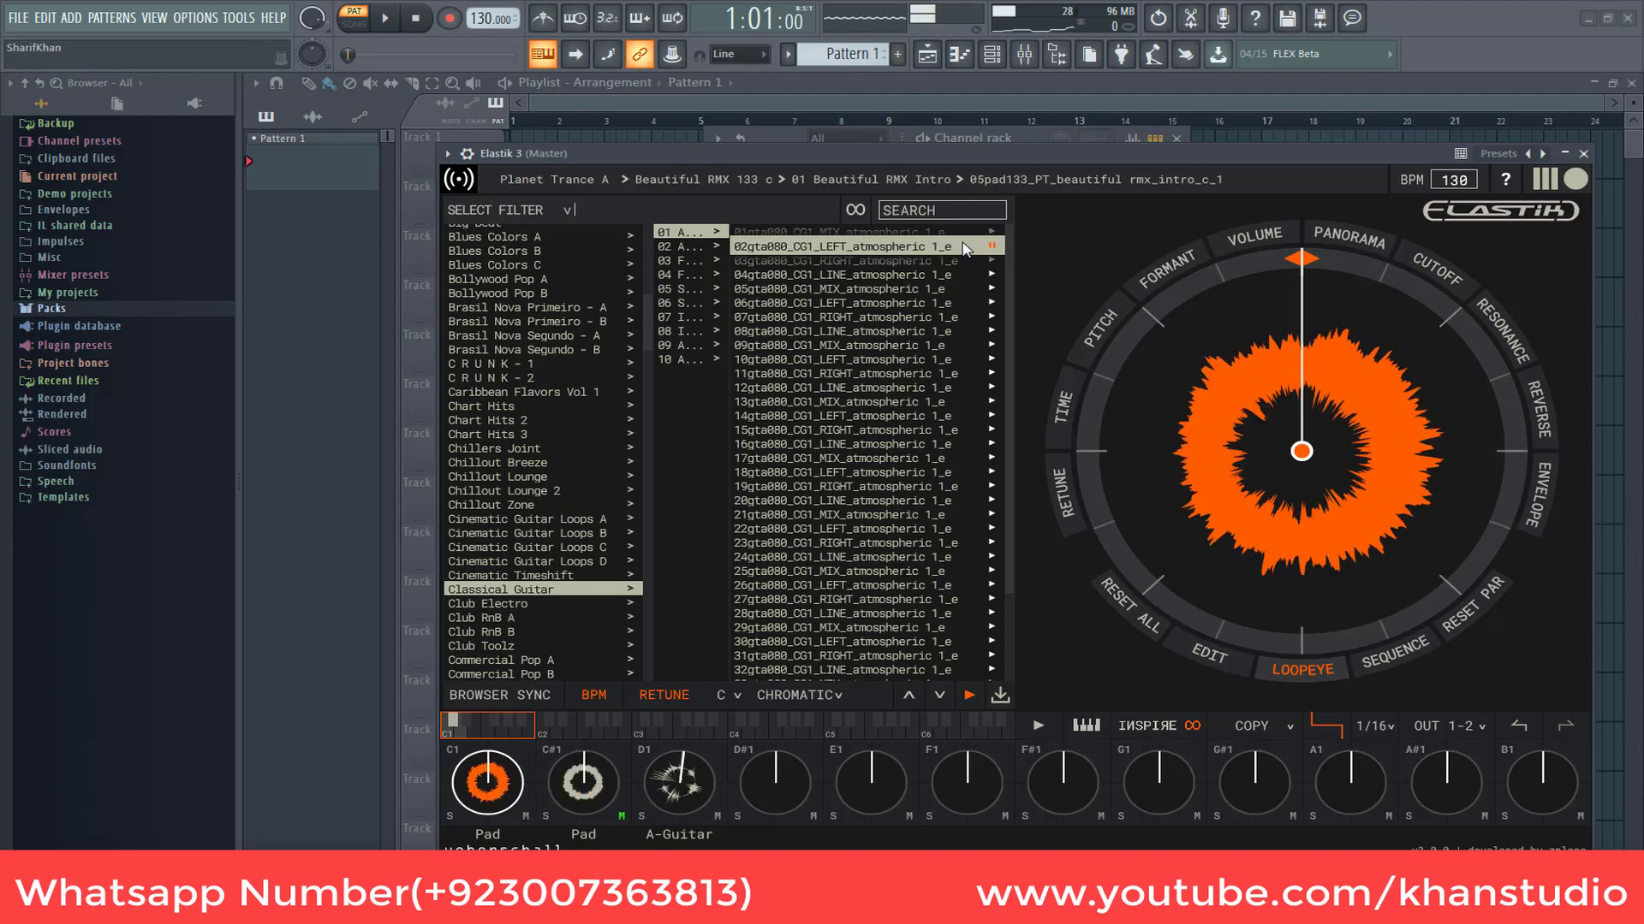
- Preview the loops 24gta080_CG1_LINE_atmospheric 1_e and 32gta080_CG1_LINE_atmospheric 1_e in the Classical Guitar folder
click(993, 554)
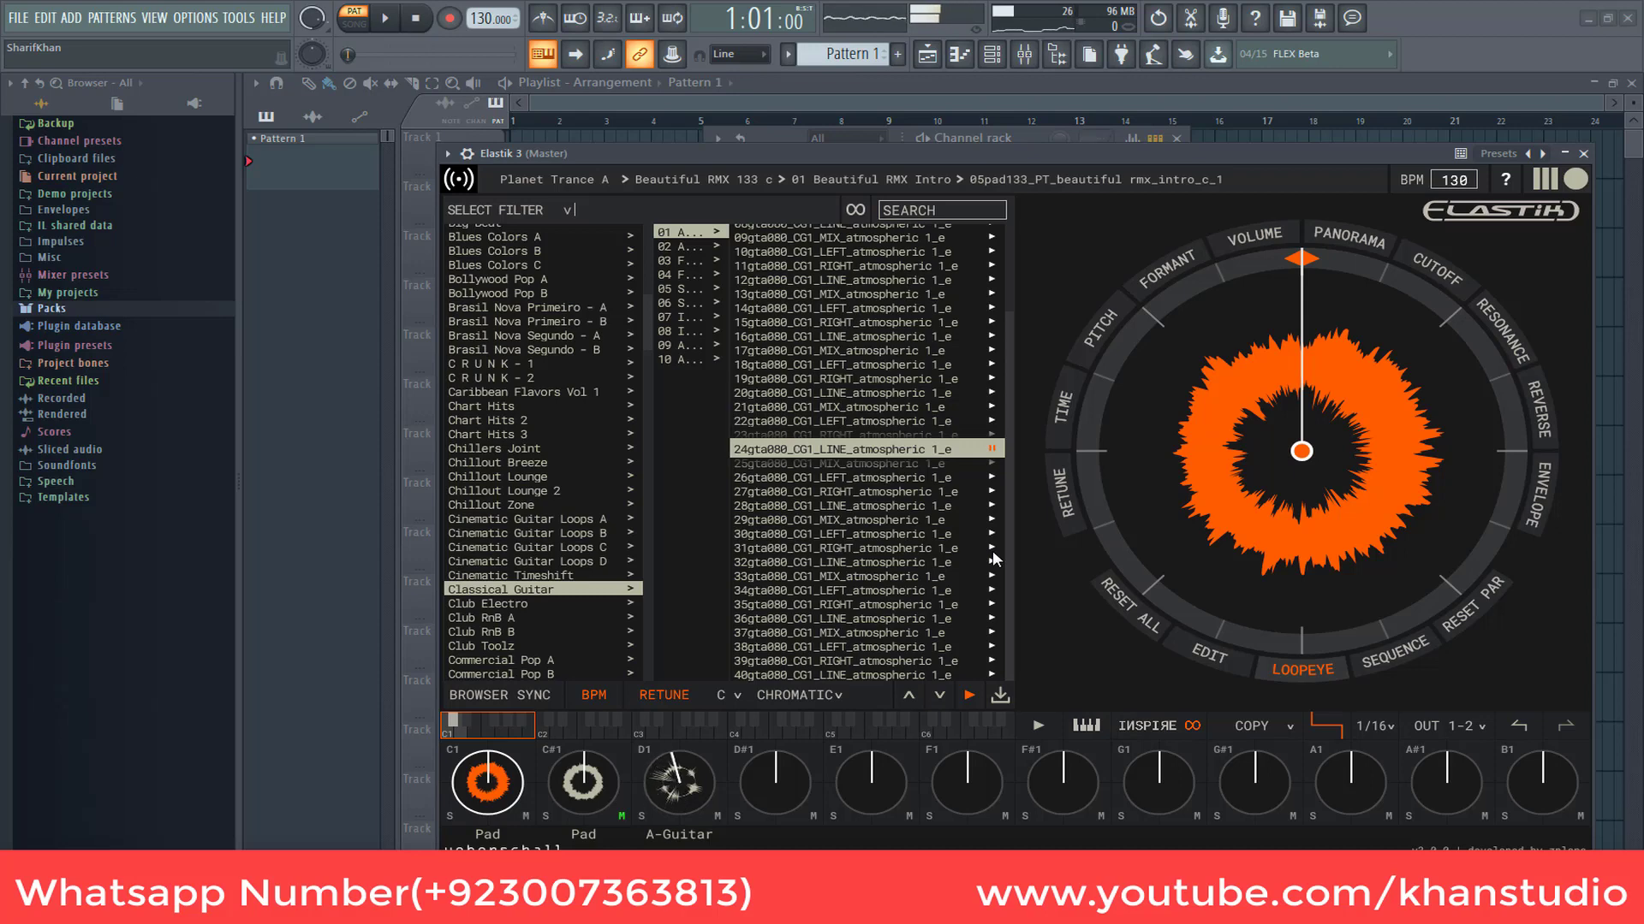
click(994, 561)
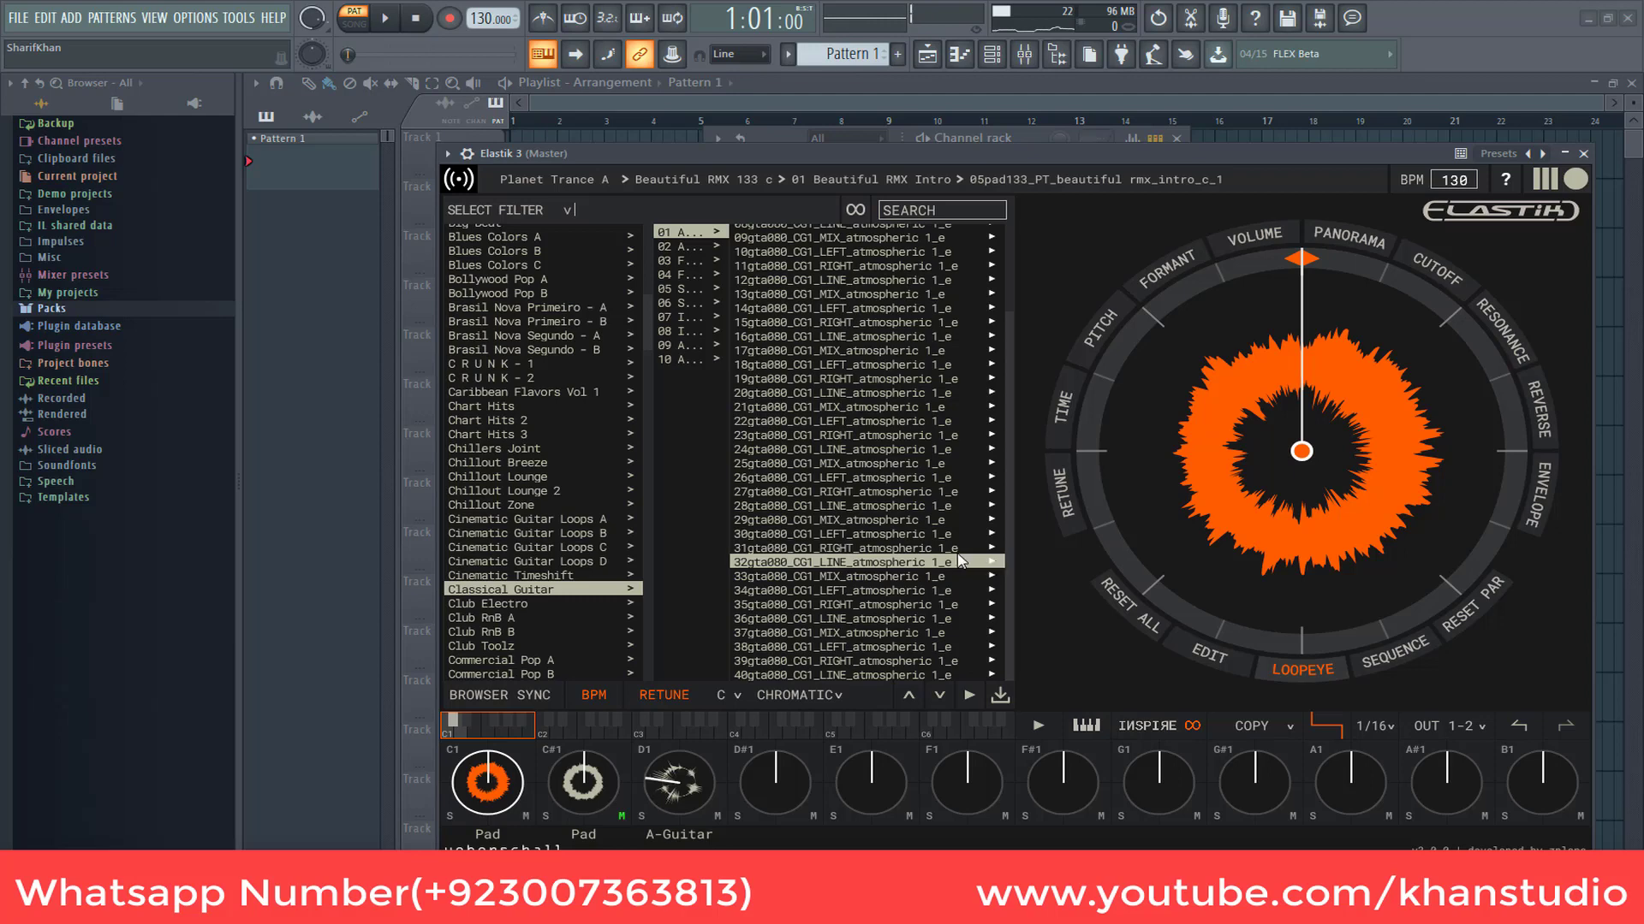
- Select the D1 guitar loop and open the Drum Loops 1 folder under 02 Drum Loops in the Deep Electro House bank
click(695, 790)
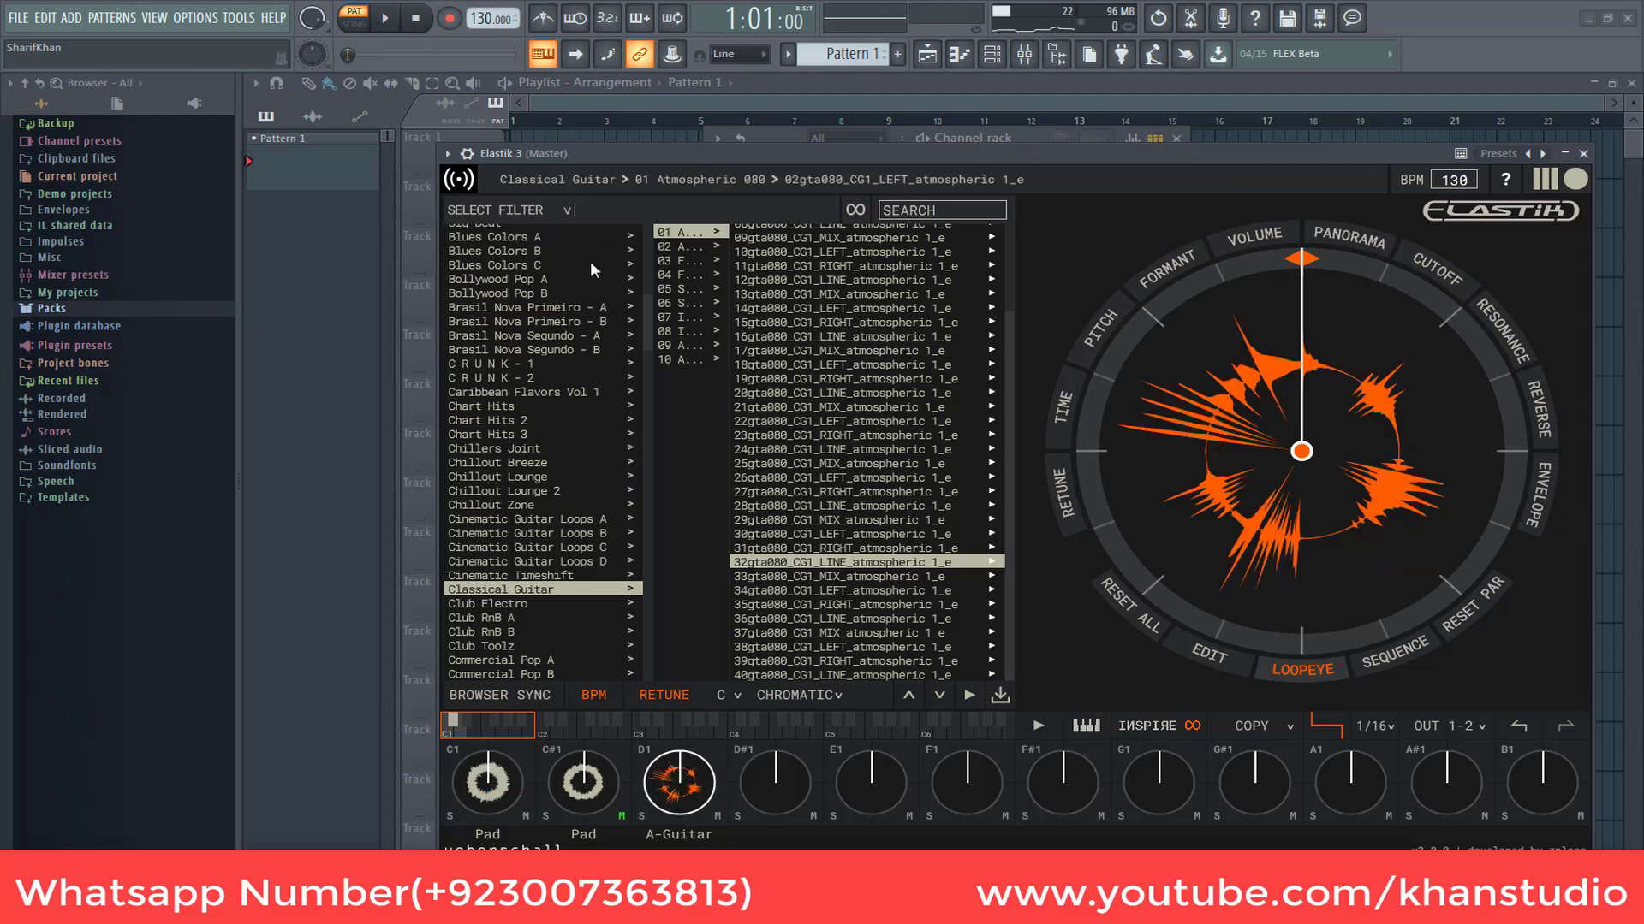
scroll(585, 455, down, 8)
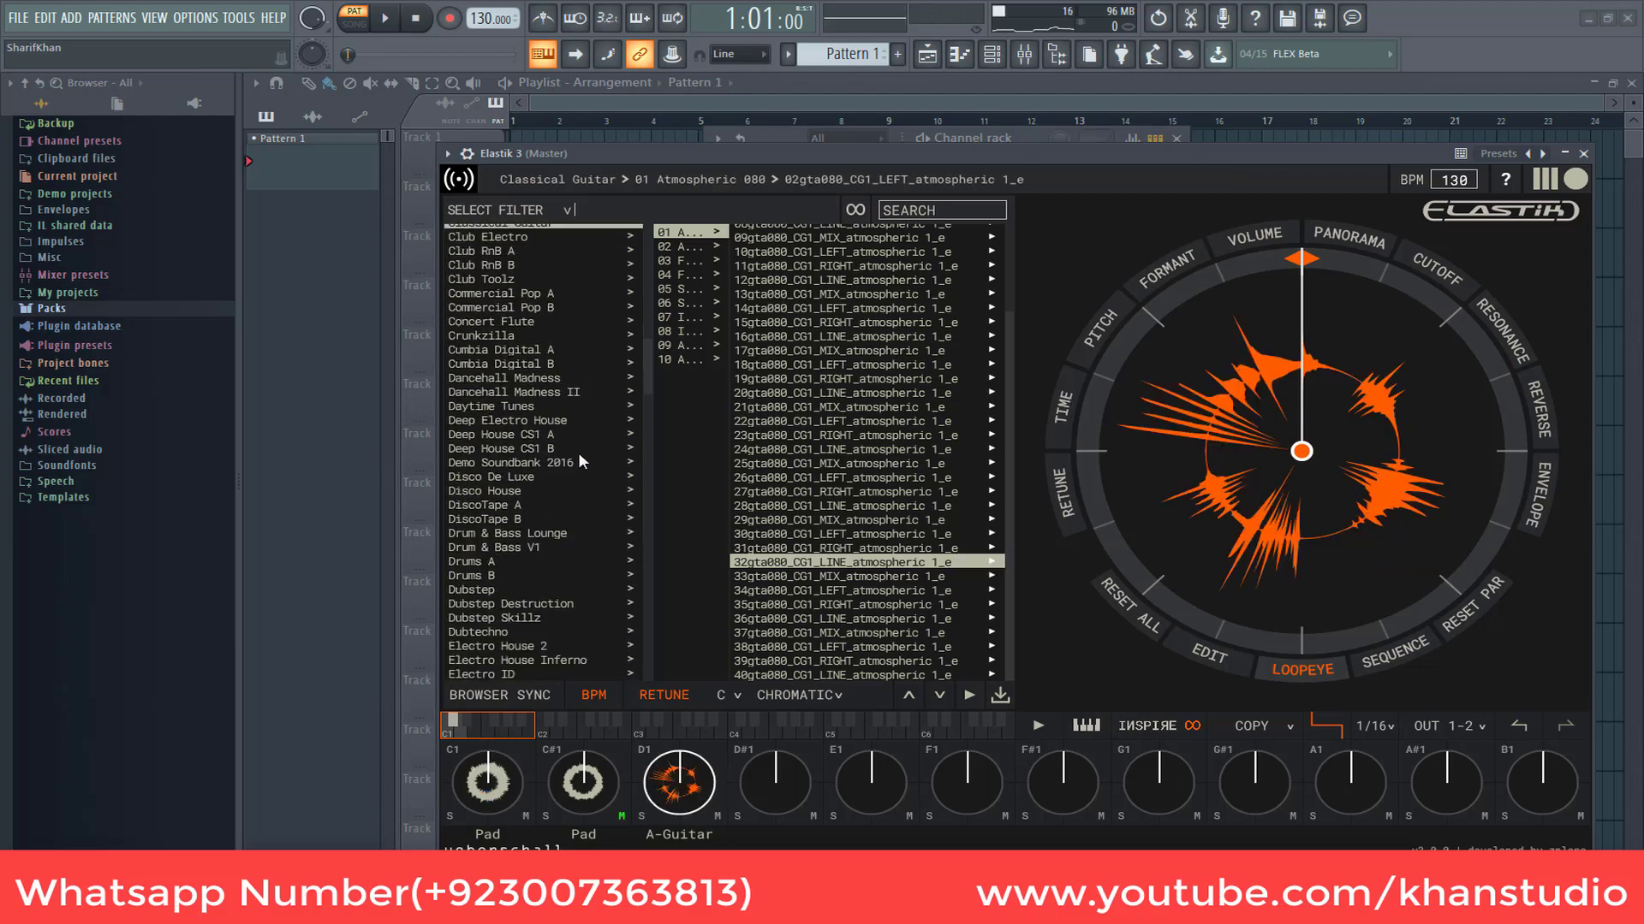
click(515, 421)
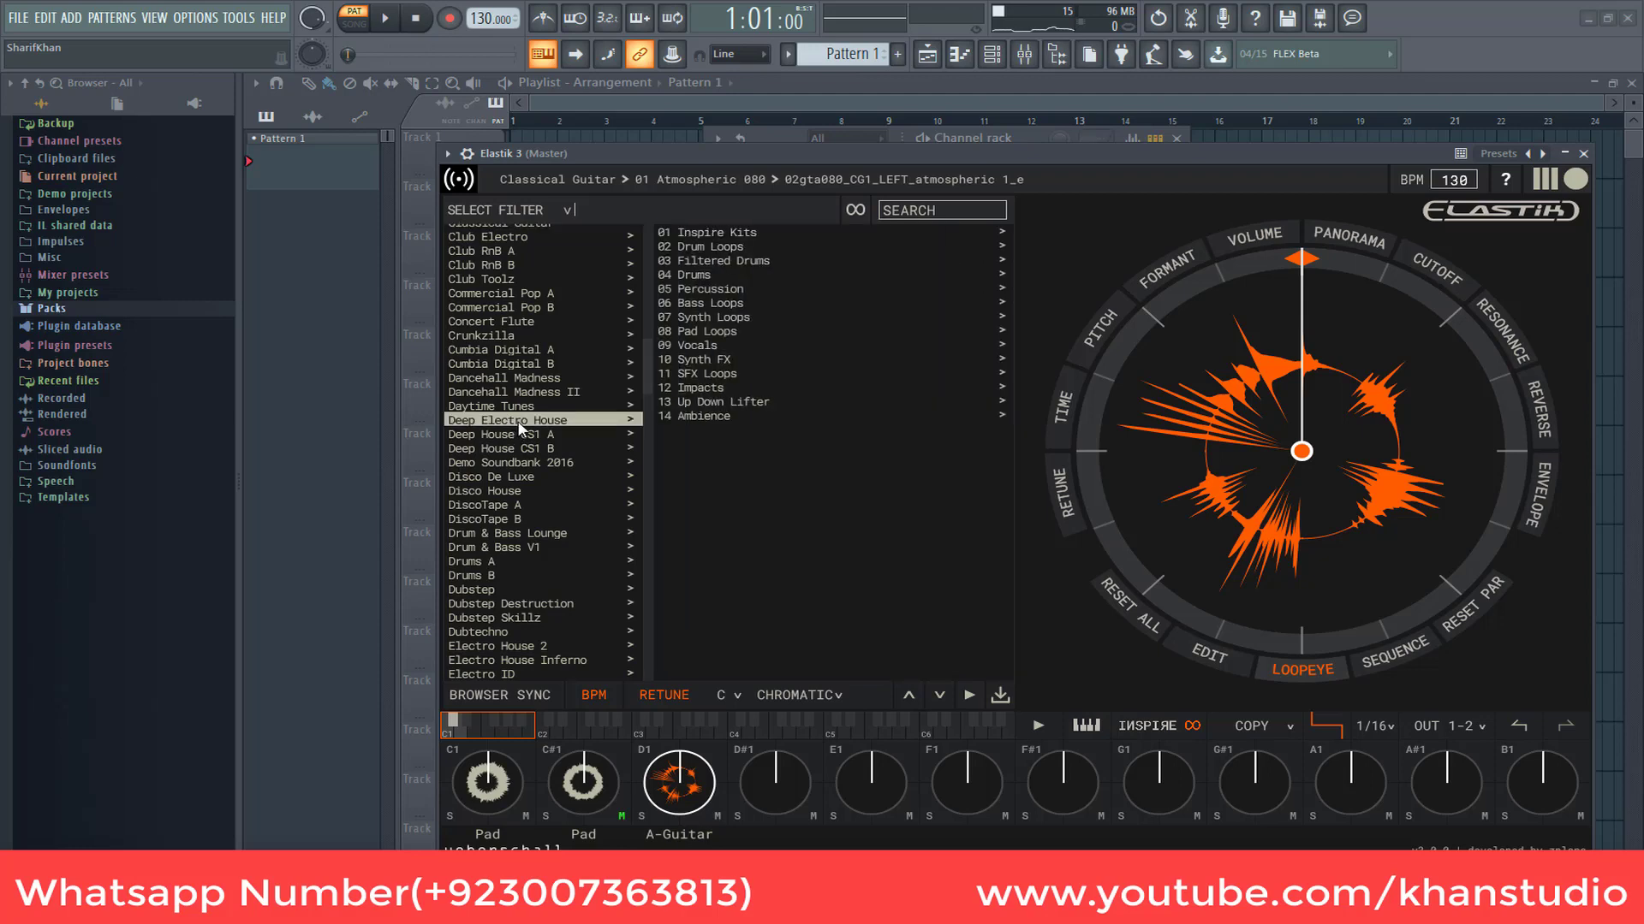
click(711, 241)
click(890, 231)
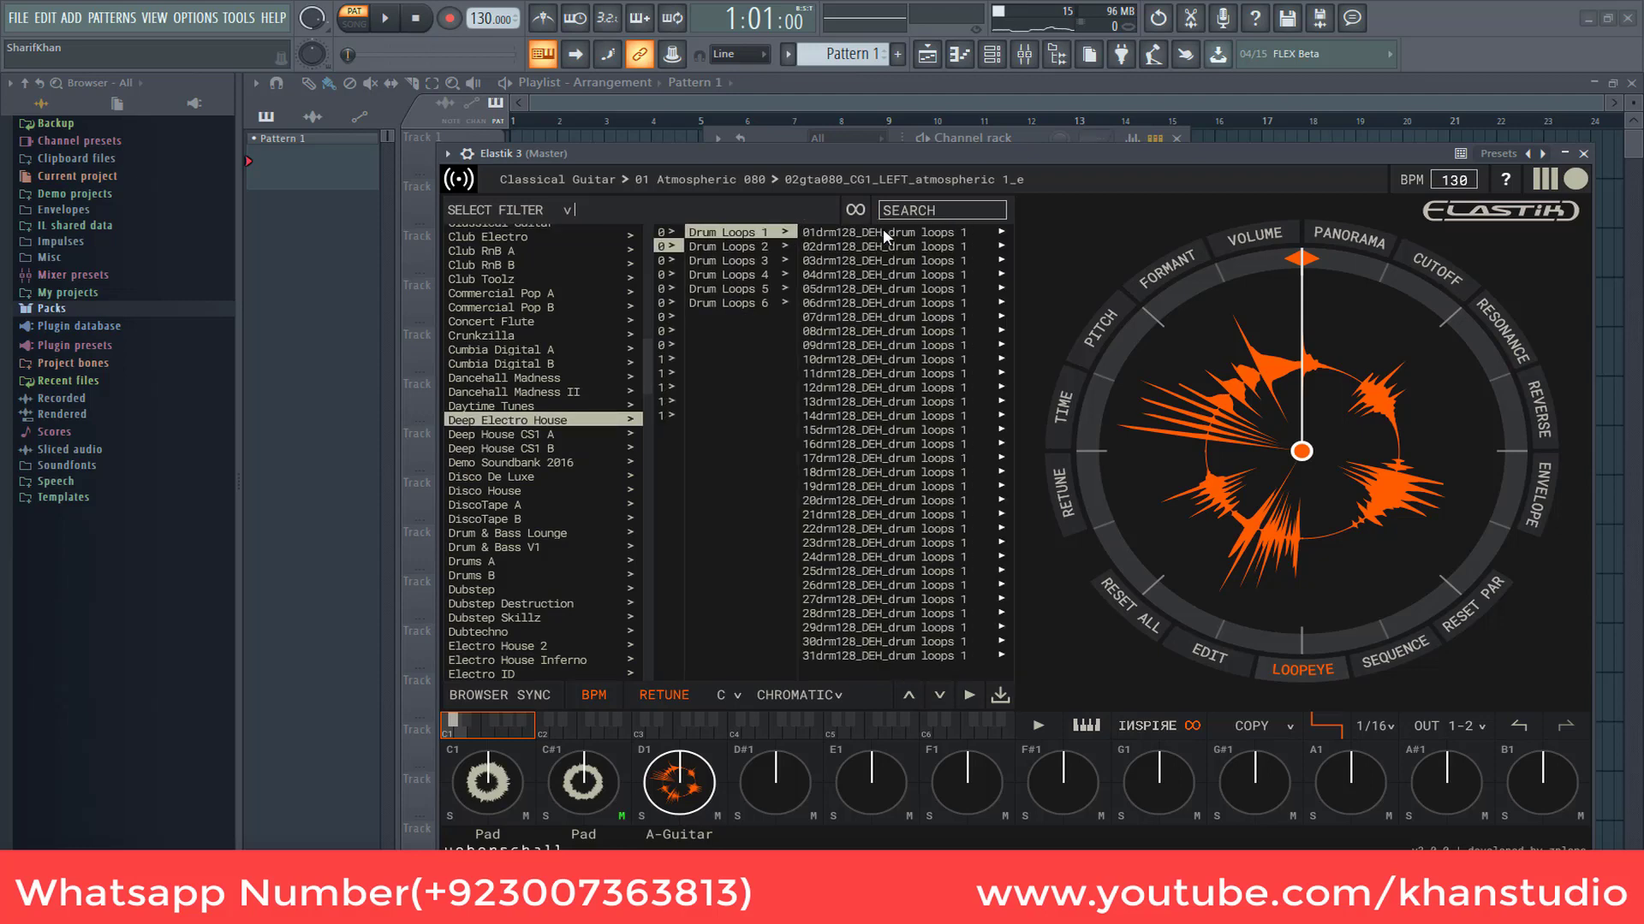
- Preview the drum loops 01drm128, 02drm128, 05drm128 and 08drm128 in the Drum Loops 1 folder
click(1003, 233)
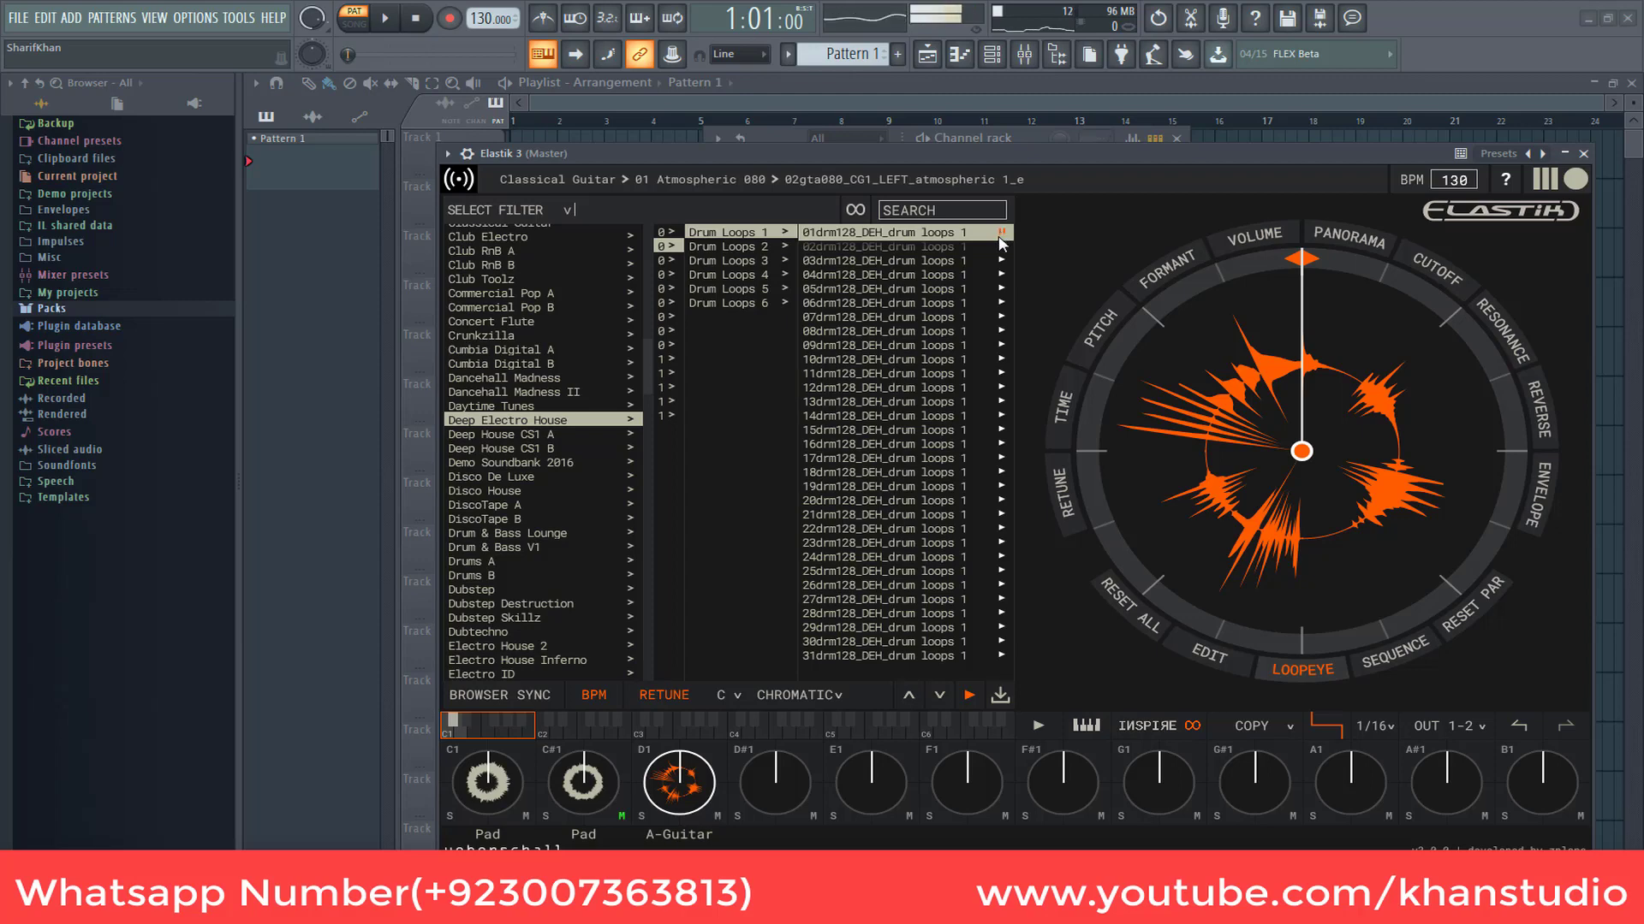
click(1001, 246)
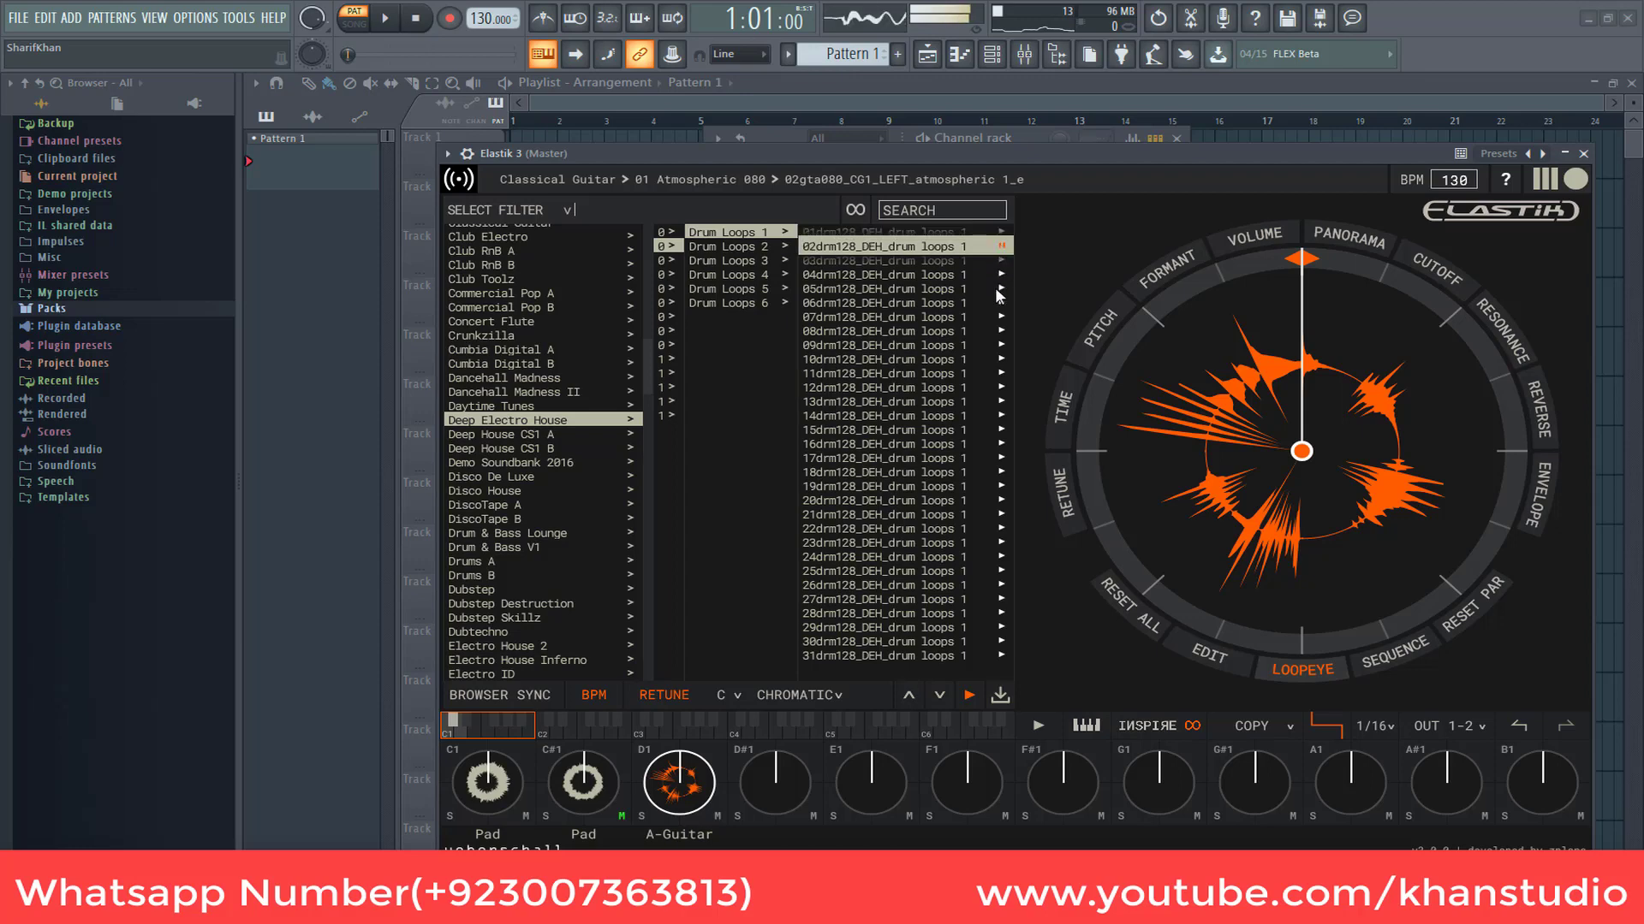
click(1009, 287)
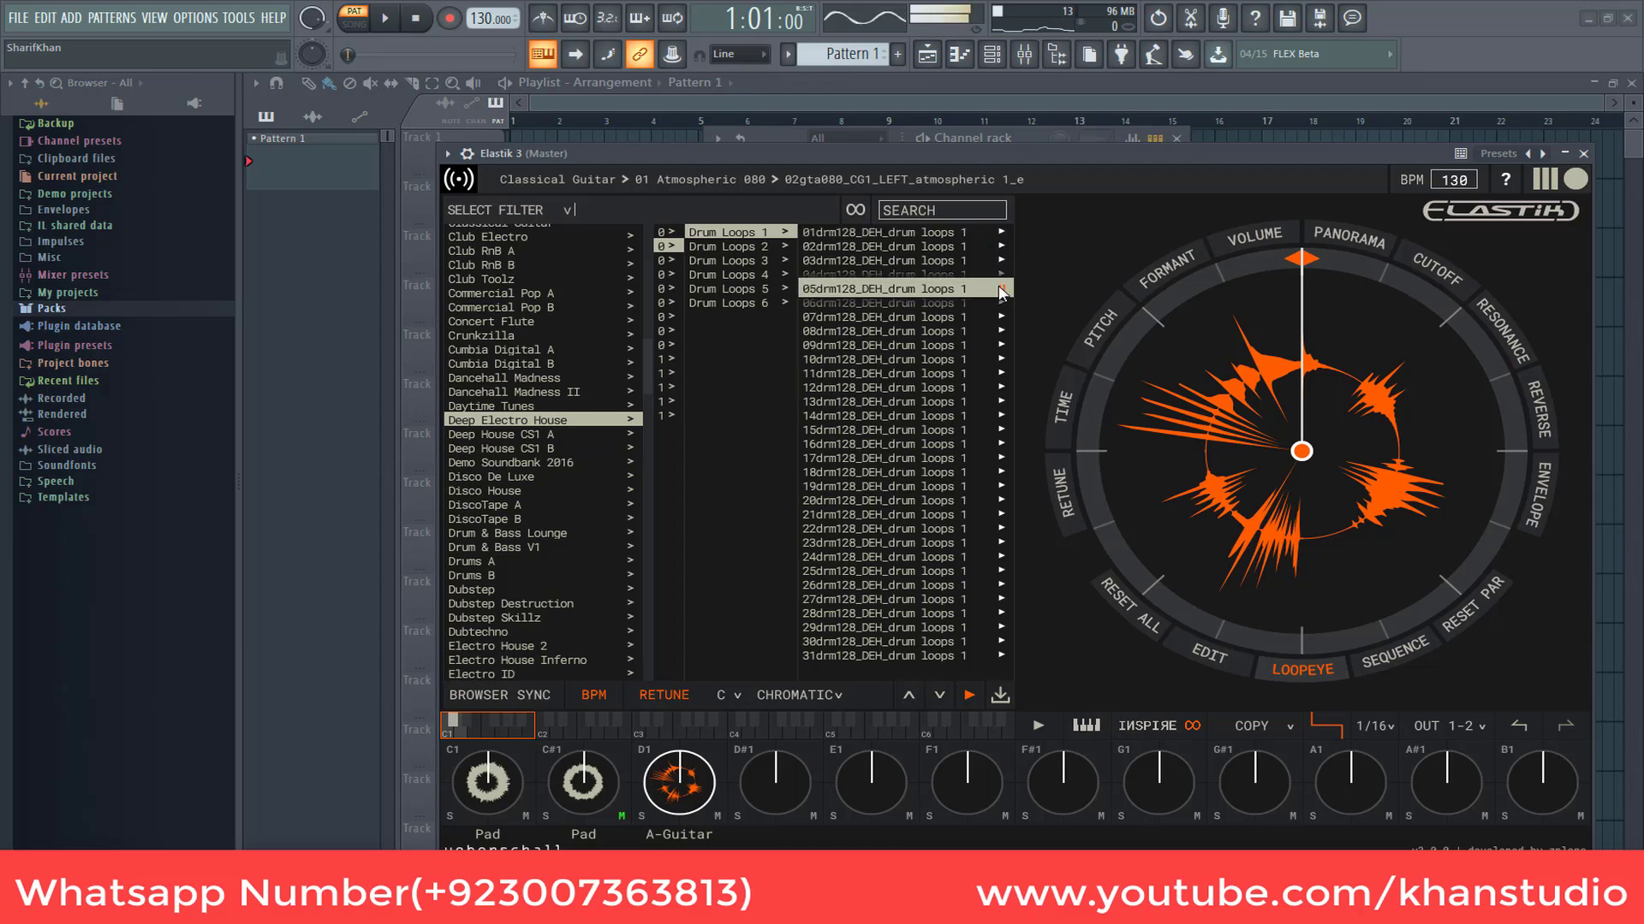
click(999, 330)
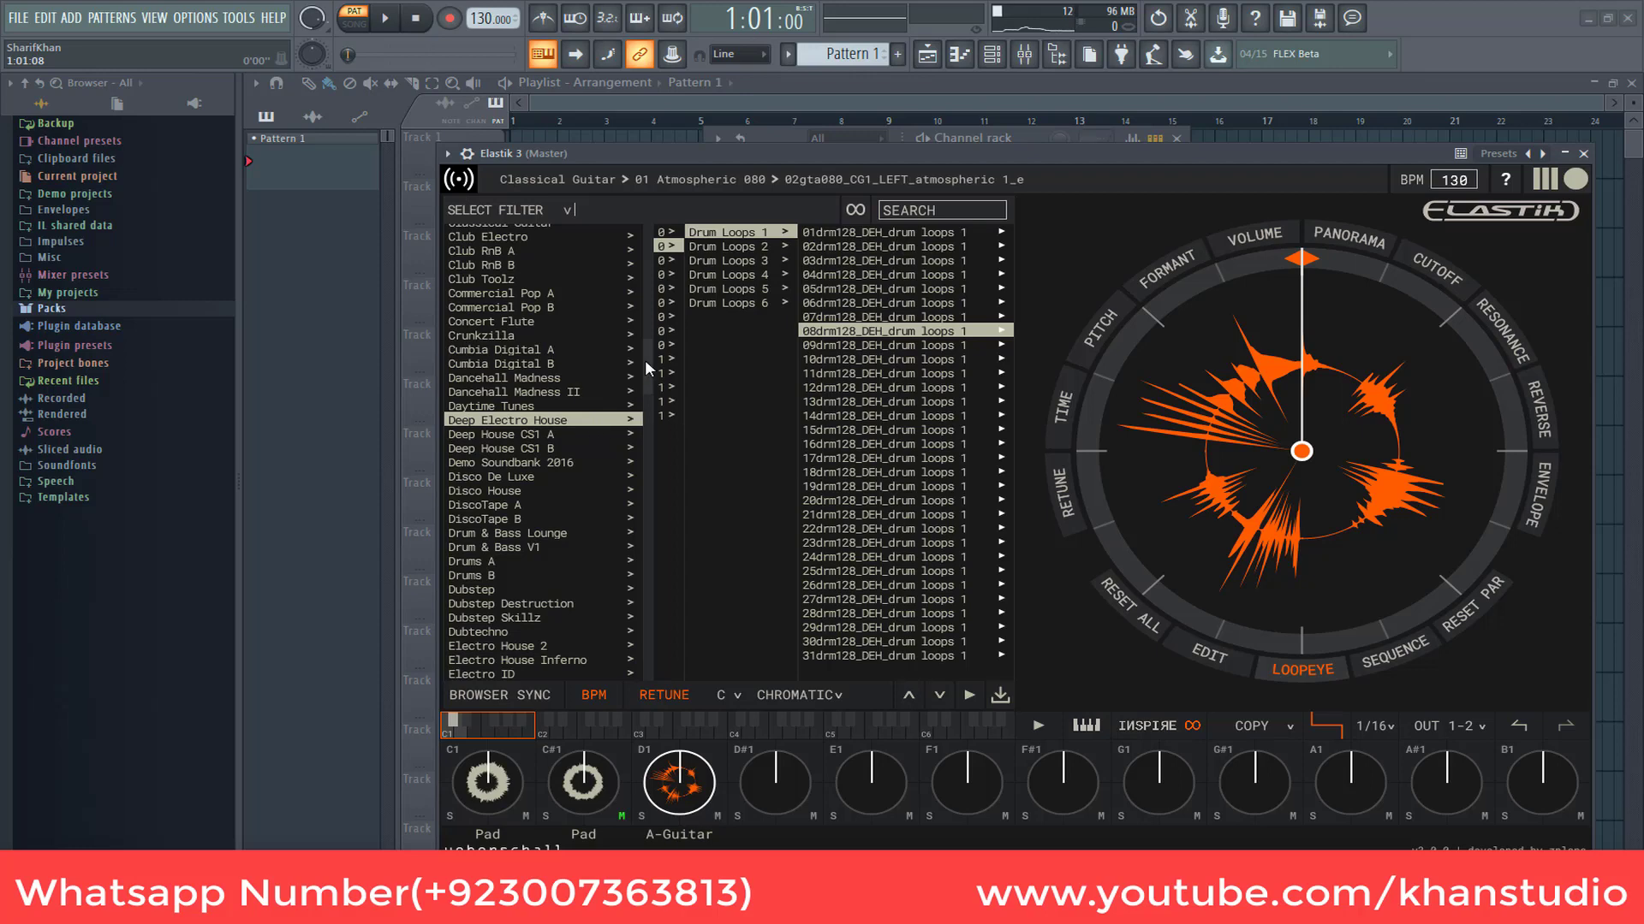
- Open the 03 Filtered Drums category of Deep Electro House and return to the start of the bank list
drag(644, 359, 652, 242)
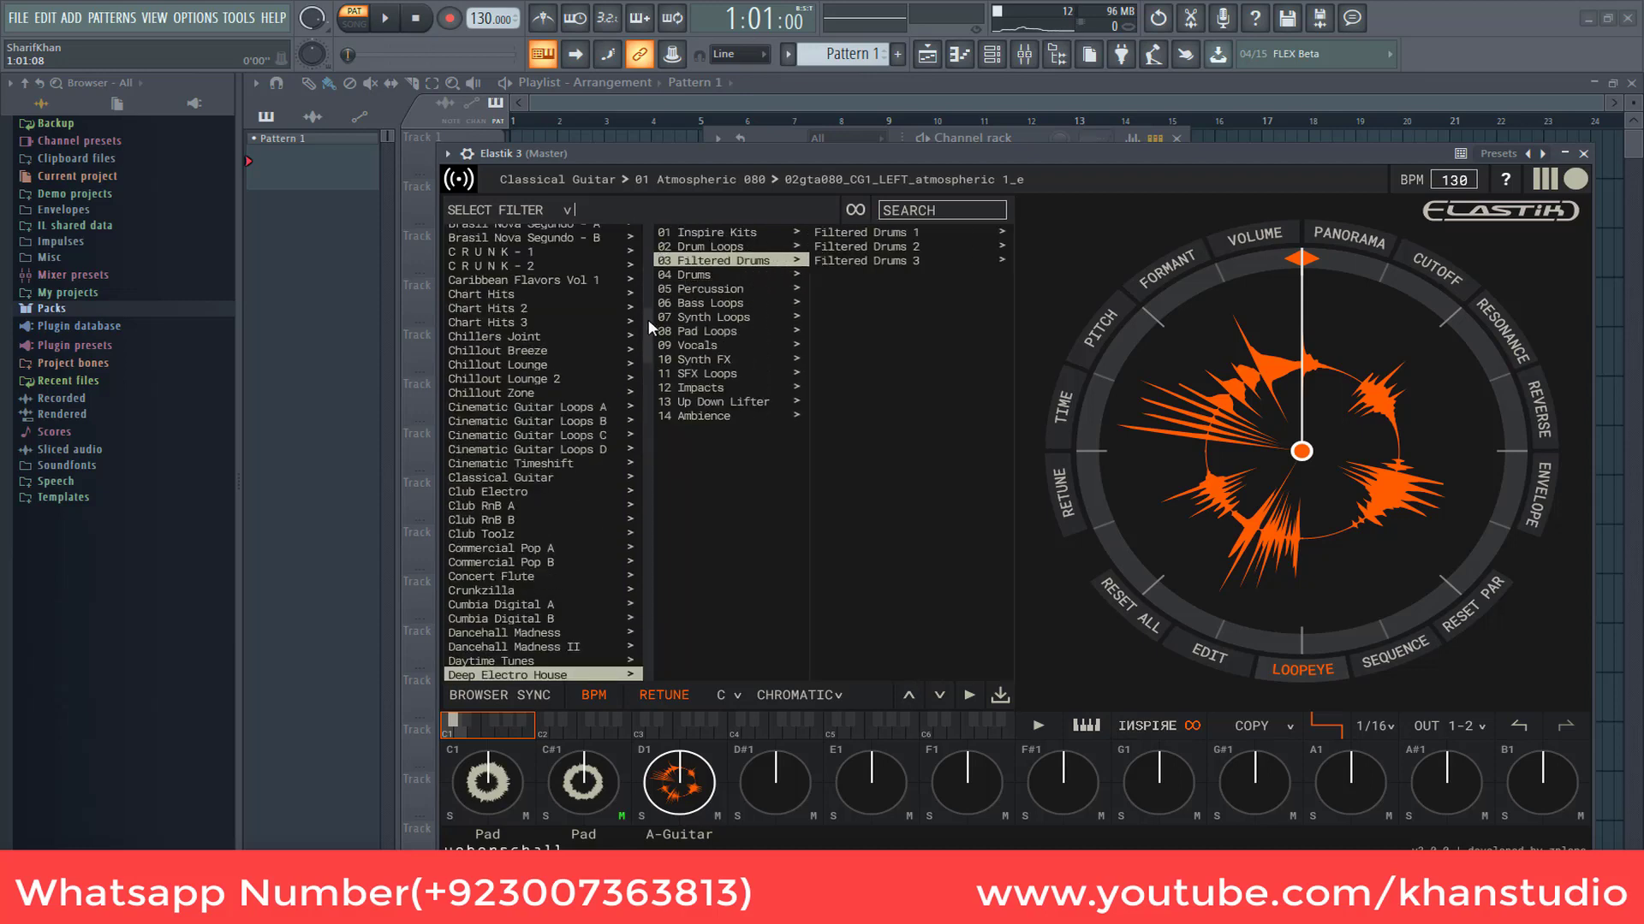
drag(649, 323, 646, 233)
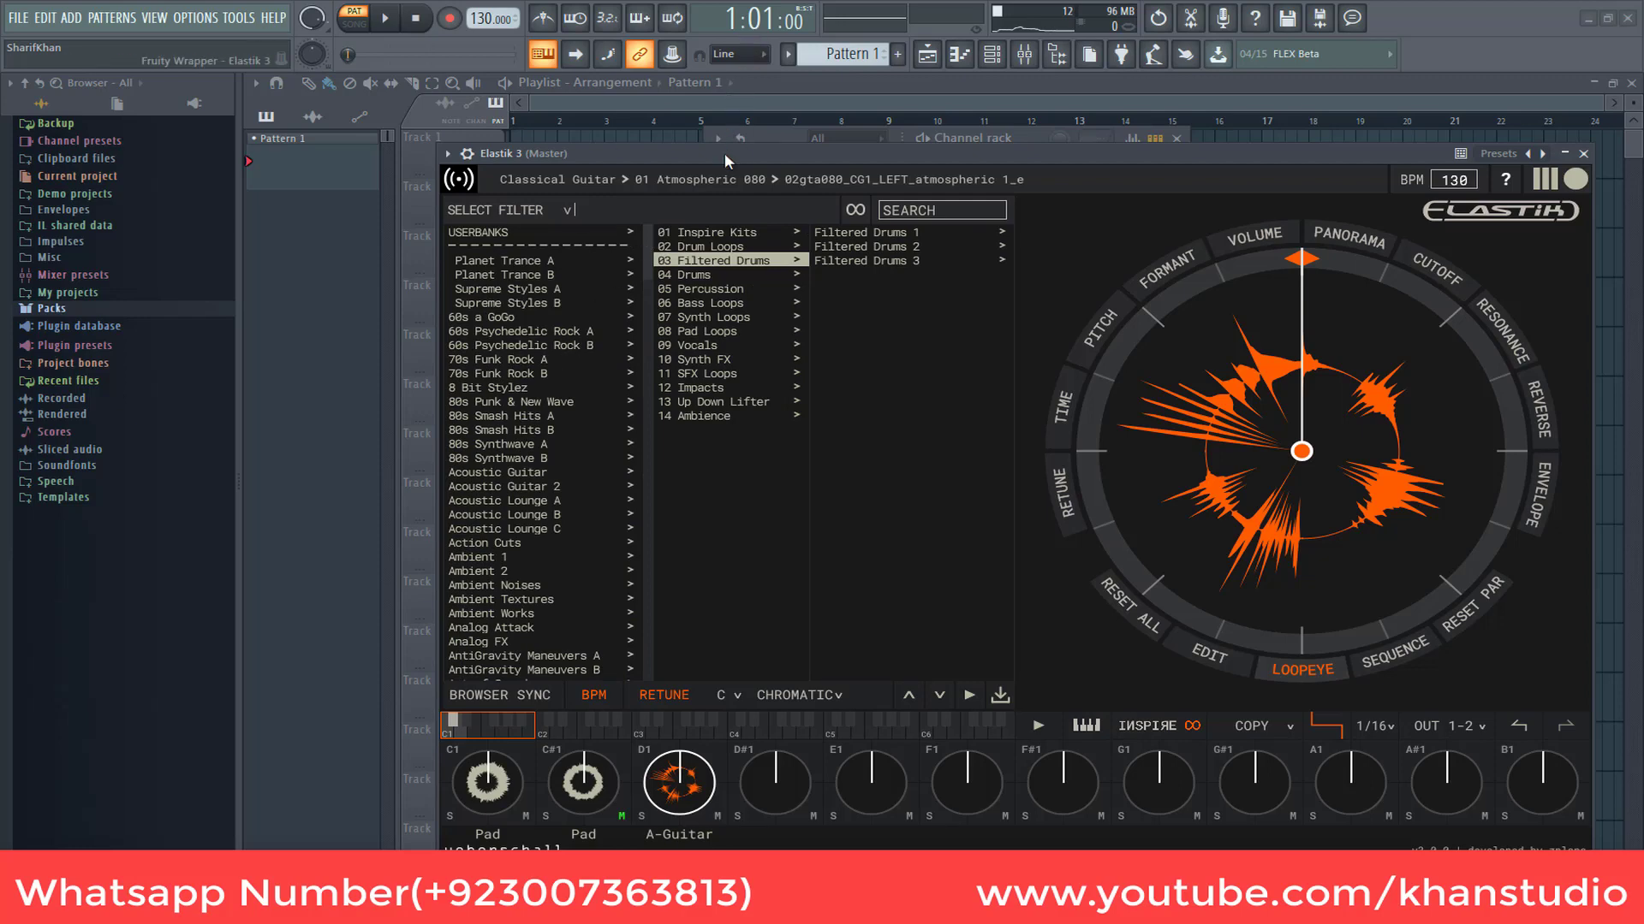
- Move the Elastik 3 window down to uncover the Kick, Clap and Hat rows of the channel rack
drag(724, 152, 711, 214)
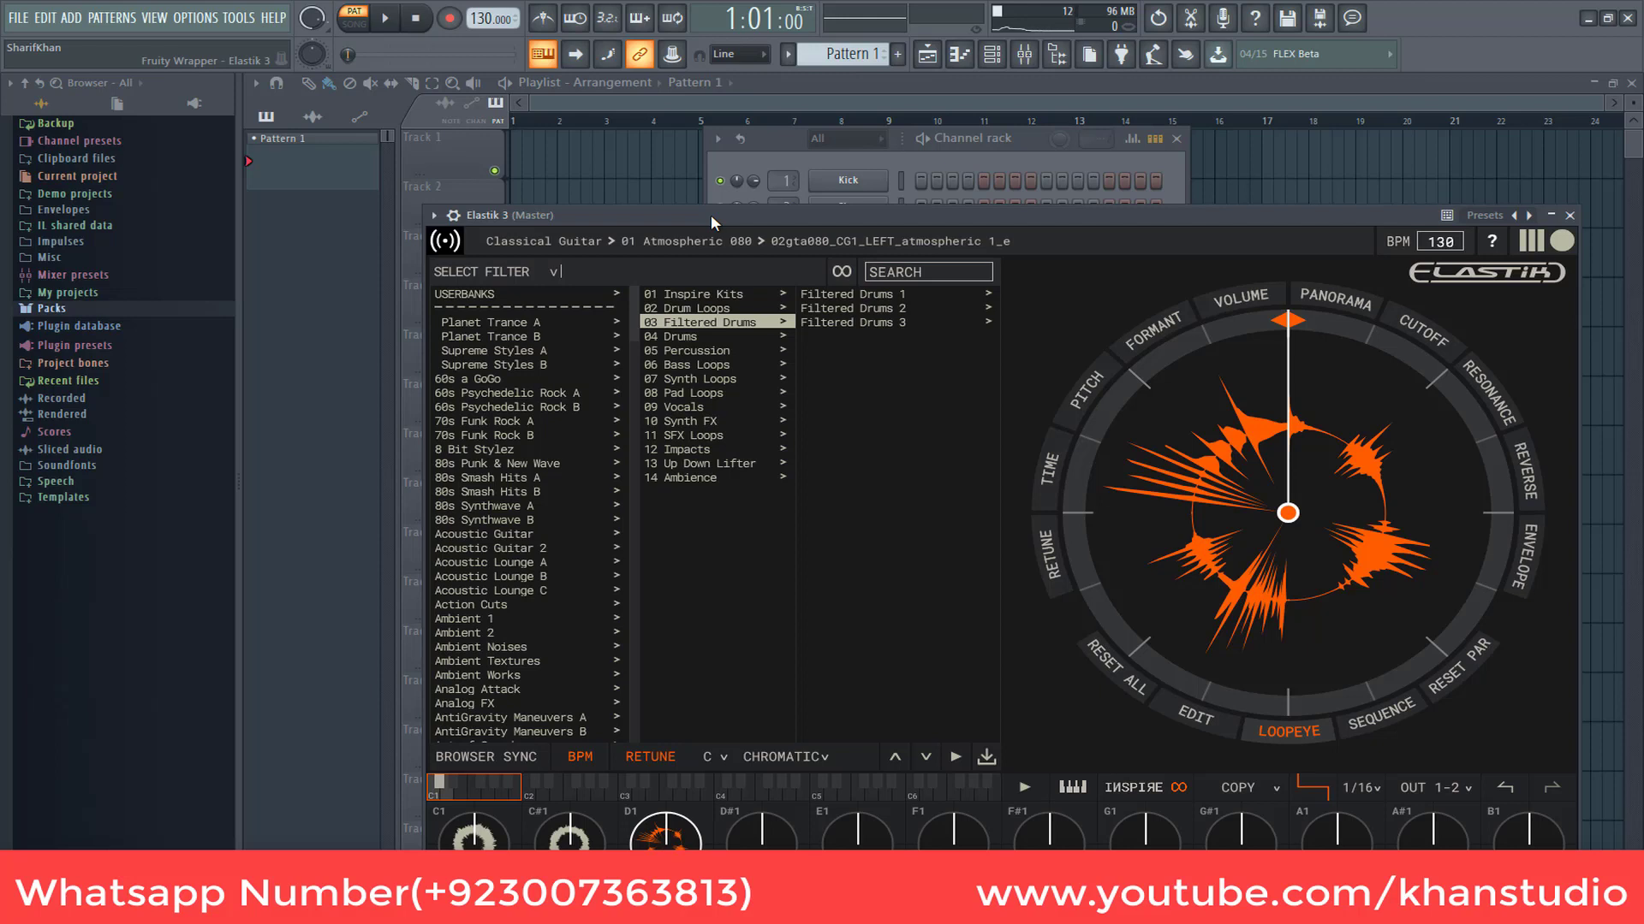
drag(710, 216, 710, 258)
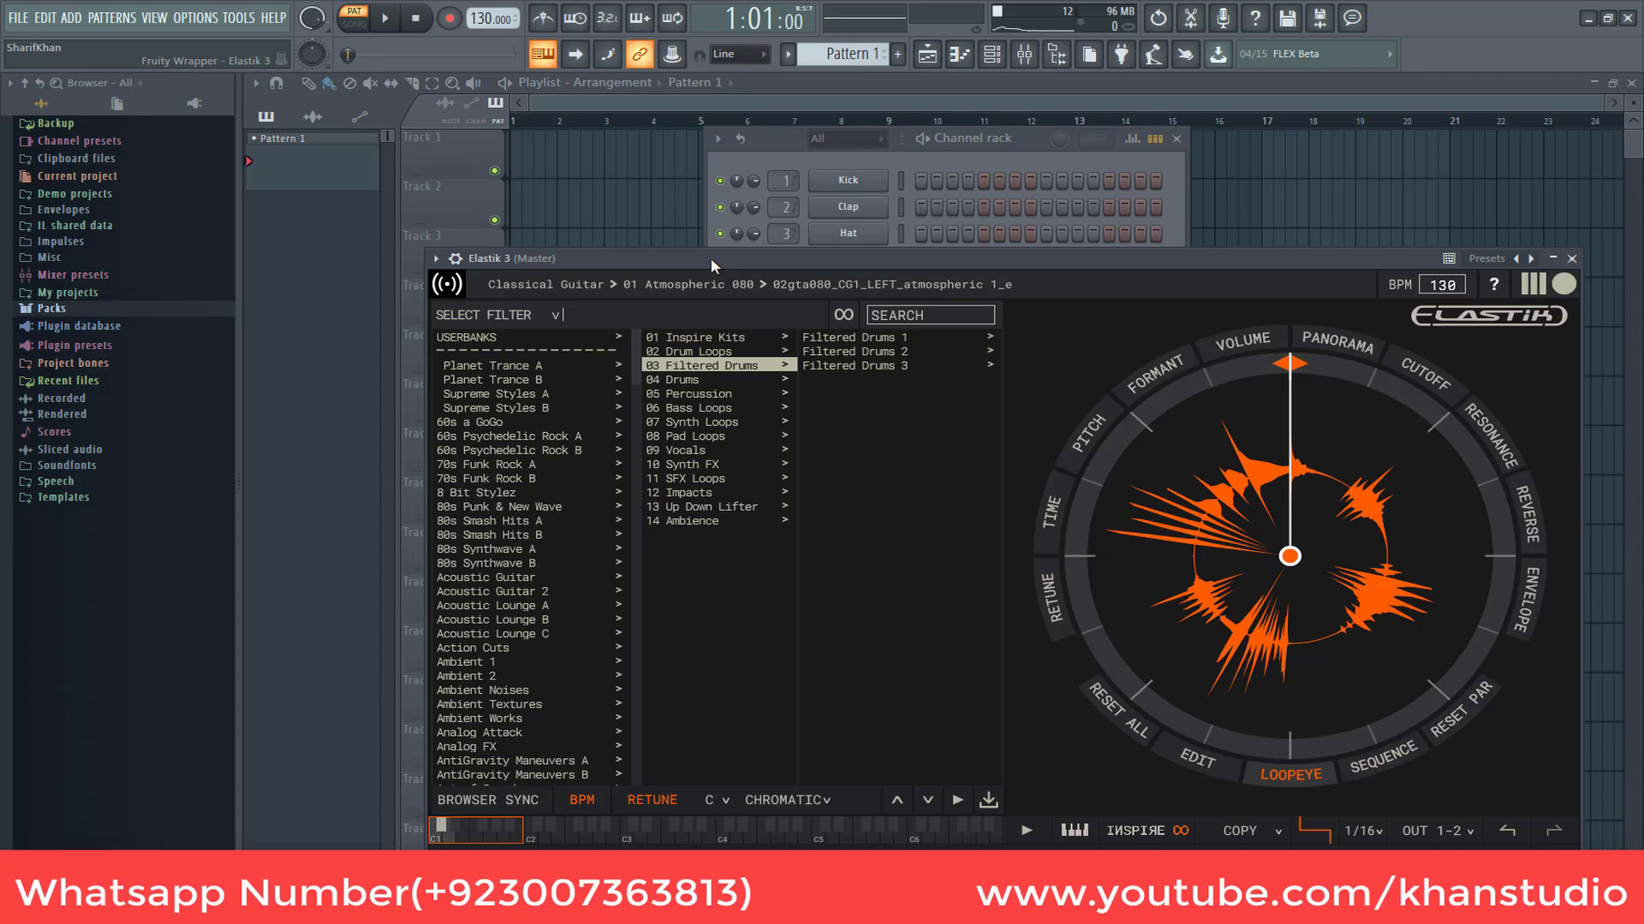
mouse_move(704, 253)
mouse_down()
mouse_move(697, 279)
mouse_move(707, 244)
mouse_up()
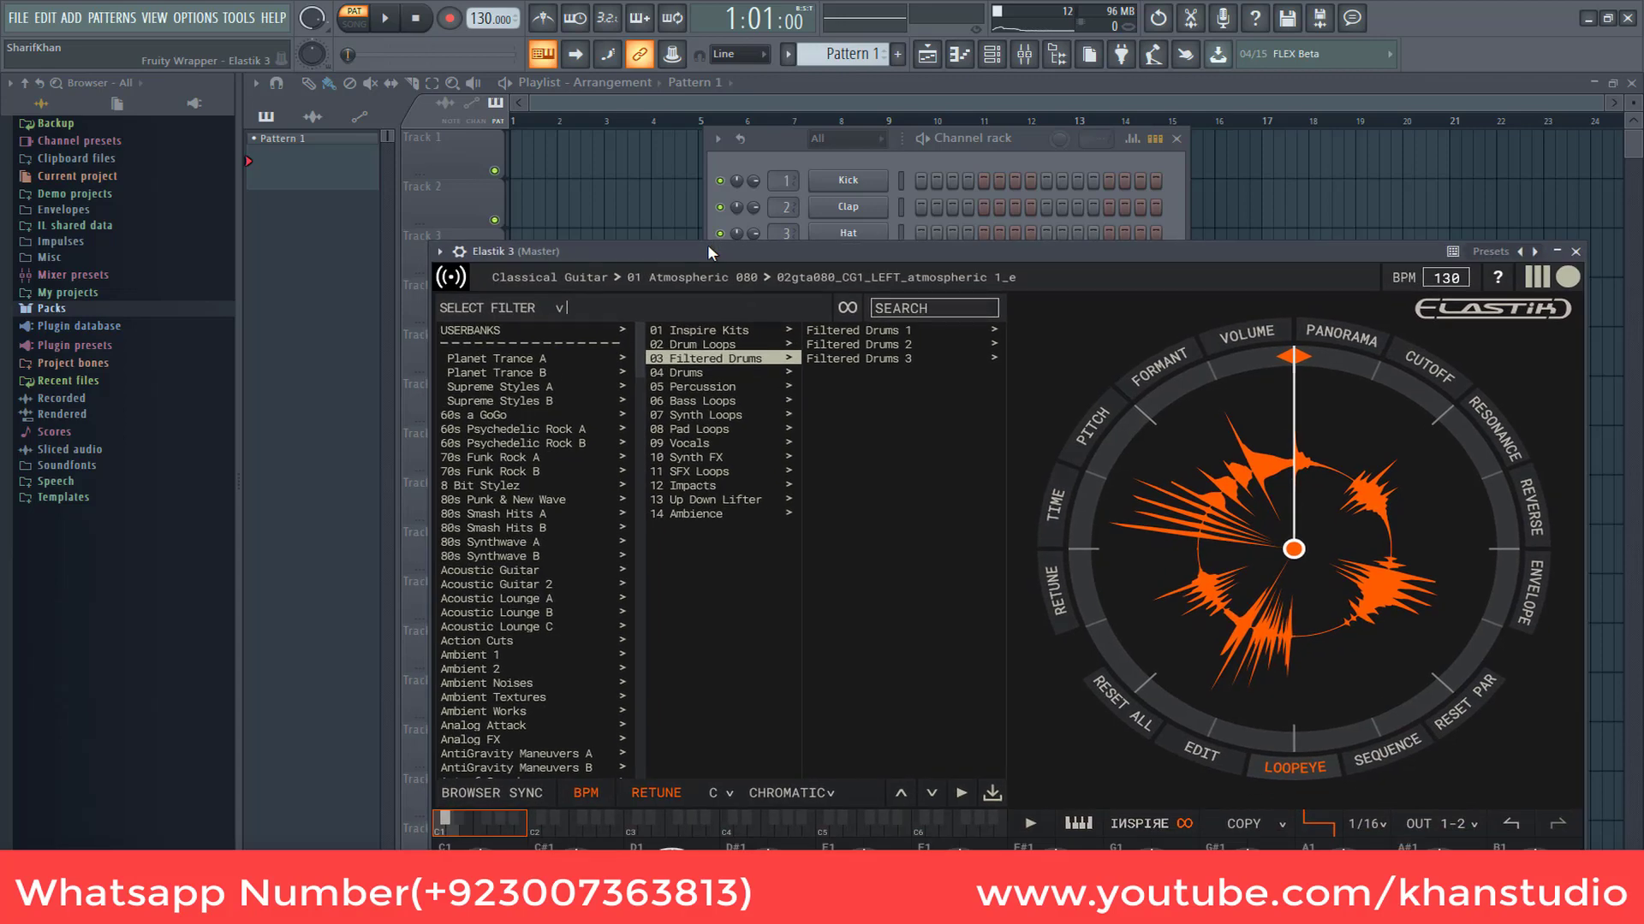